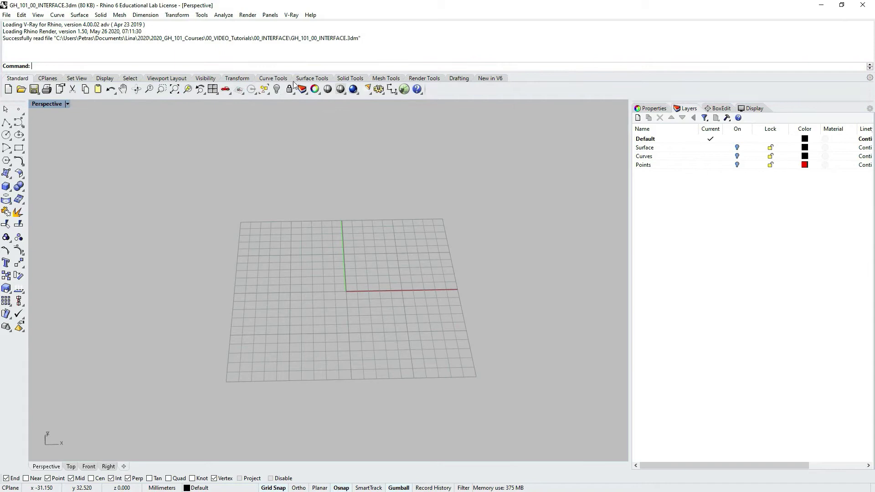
Step: Launch the Grasshopper editor beside Rhino and close its Getting Started browser
click(404, 90)
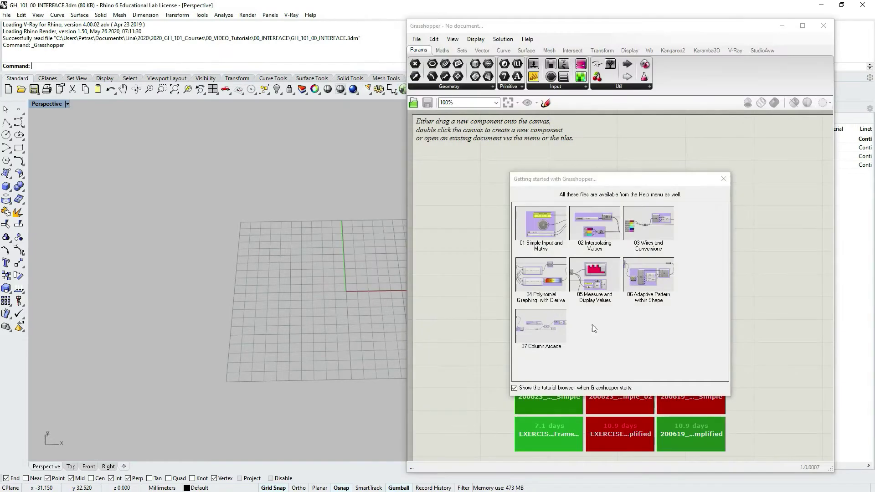
drag(660, 20, 616, 32)
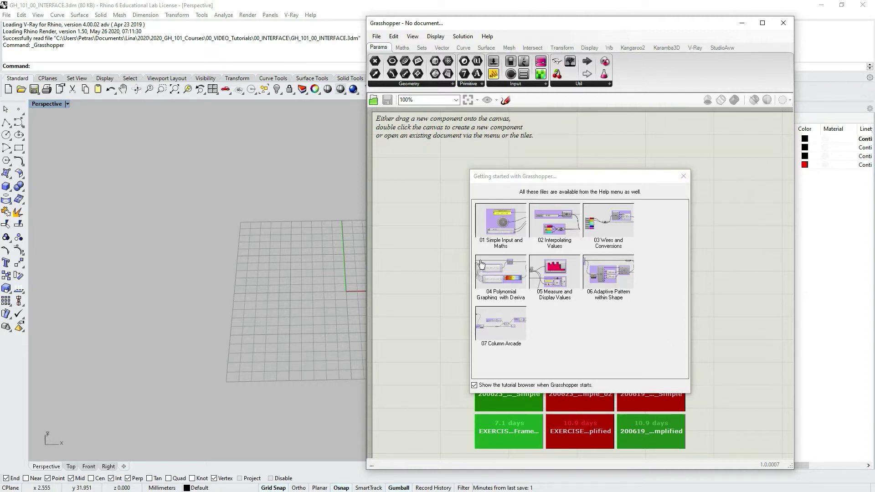
click(683, 176)
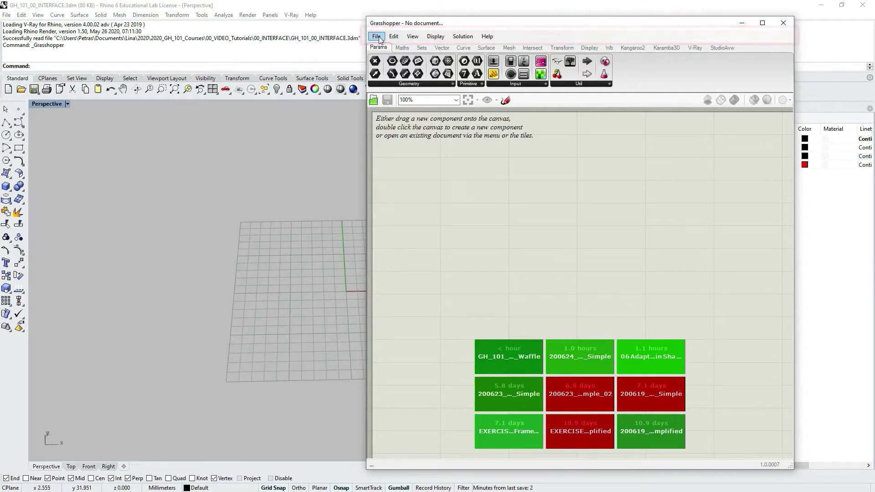
Step: Reposition the Grasshopper window beside the Rhino viewport
drag(445, 27, 456, 19)
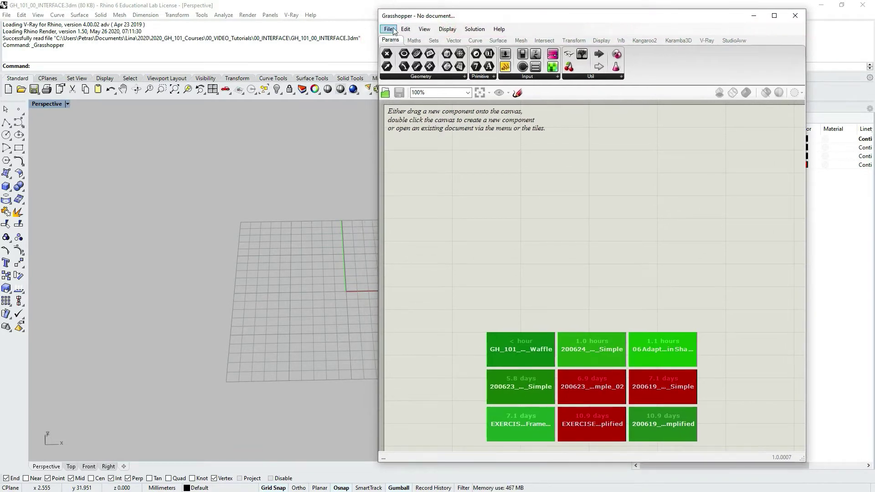
drag(455, 17, 443, 27)
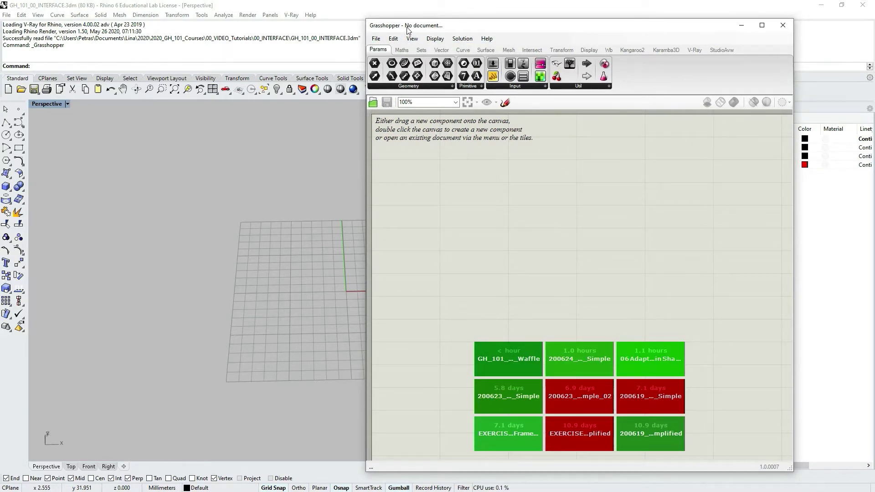
mouse_move(403, 31)
mouse_down()
mouse_move(422, 30)
mouse_move(402, 31)
mouse_up()
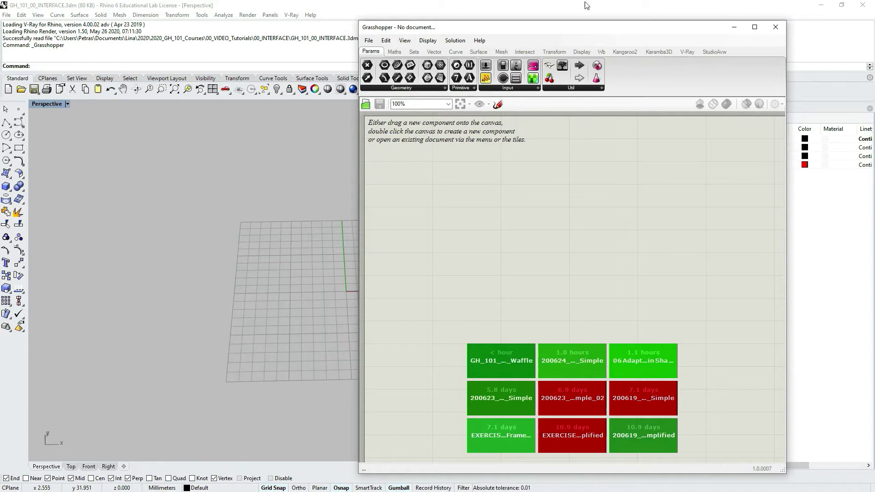
Step: Create a new blank 'unnamed' document, zoom the canvas out, and view the document list
click(369, 41)
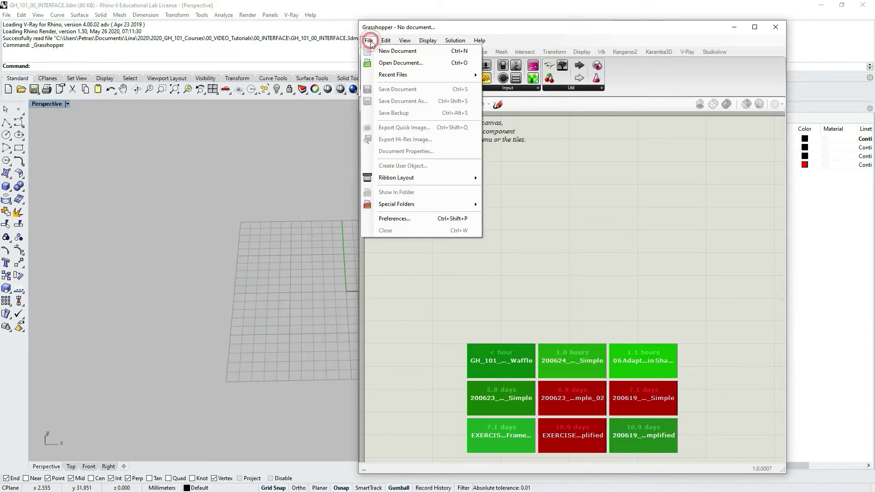
click(396, 53)
drag(640, 30, 640, 15)
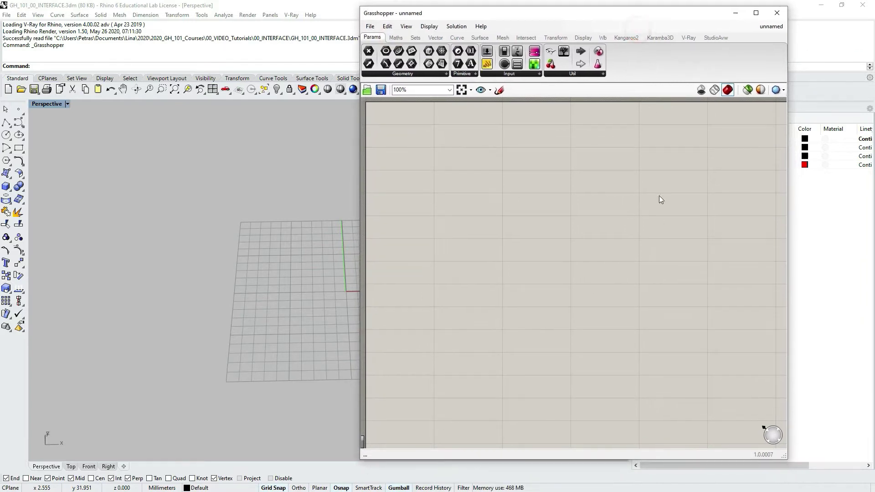
scroll(565, 241, down, 2)
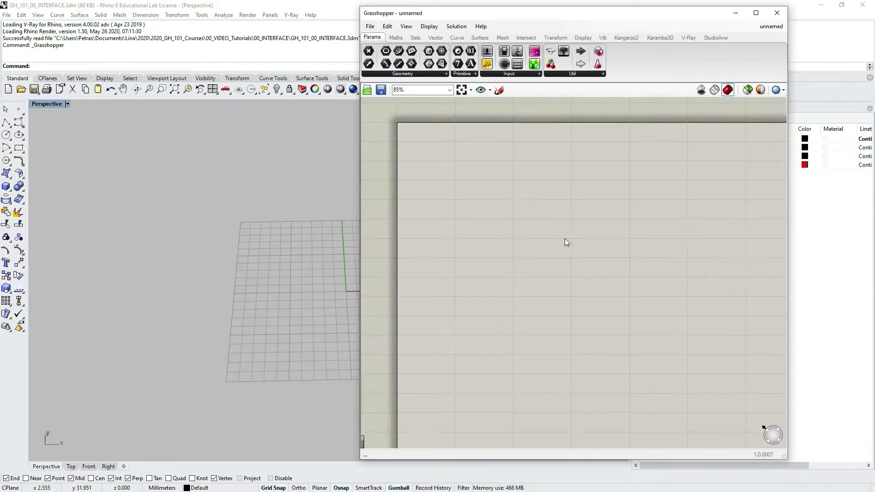
click(771, 30)
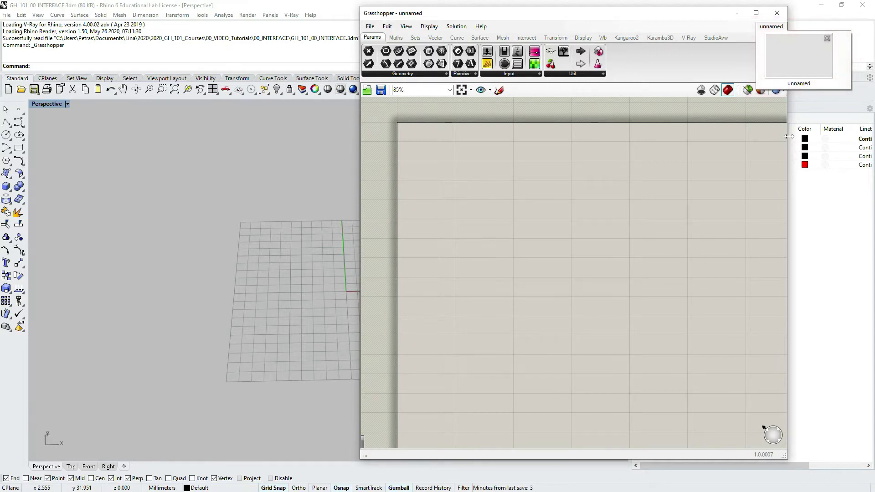
Step: Open the '01 Simple Input and Maths' tutorial from Help > Tutorial Files
click(482, 27)
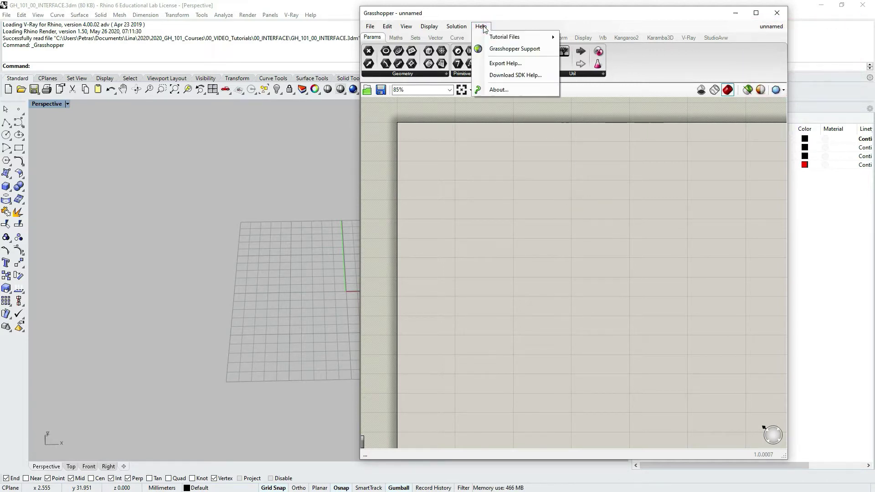
mouse_move(504, 43)
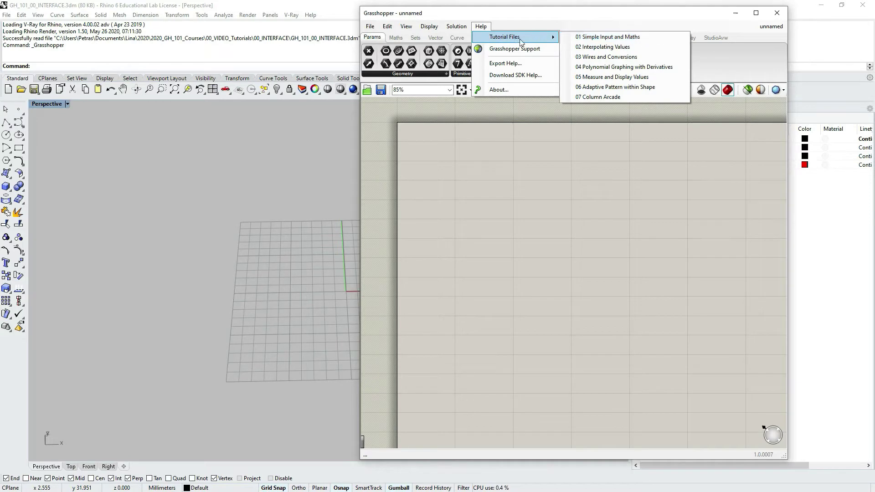
click(610, 40)
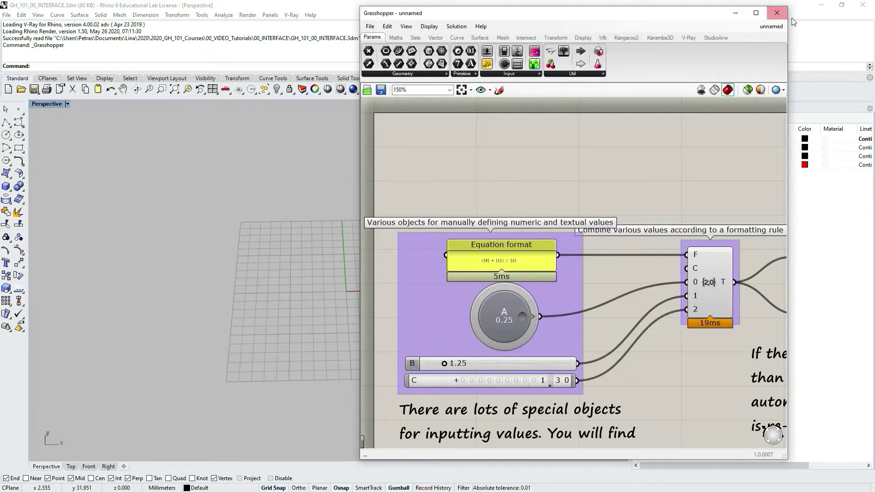
Step: Switch between the empty and Simple Input and Maths documents, then return to Help tutorials
mouse_move(771, 26)
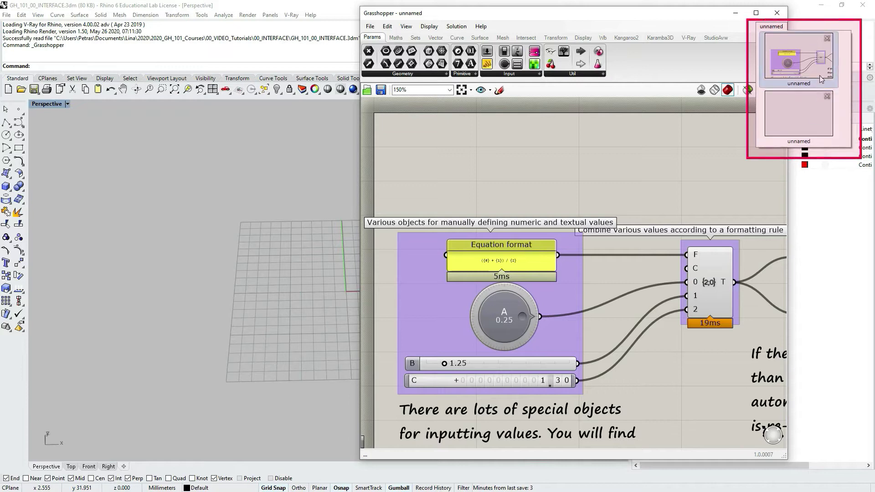
click(807, 114)
mouse_move(775, 30)
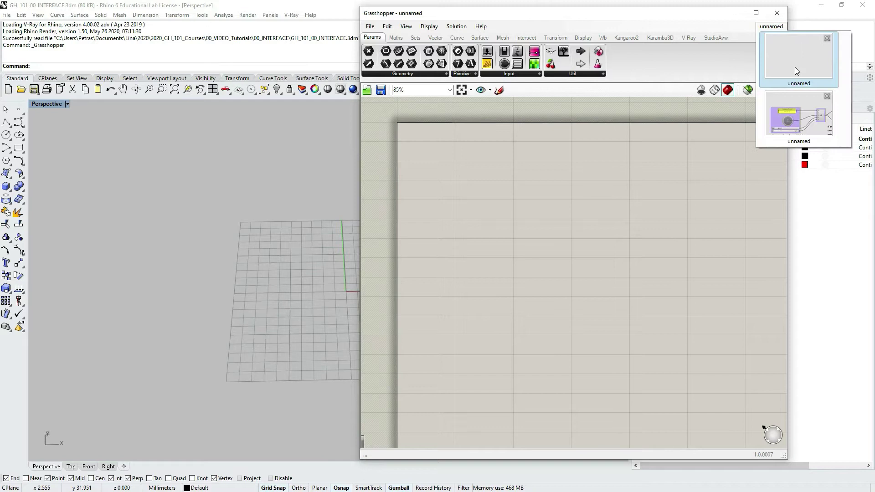
click(794, 67)
click(768, 27)
click(791, 105)
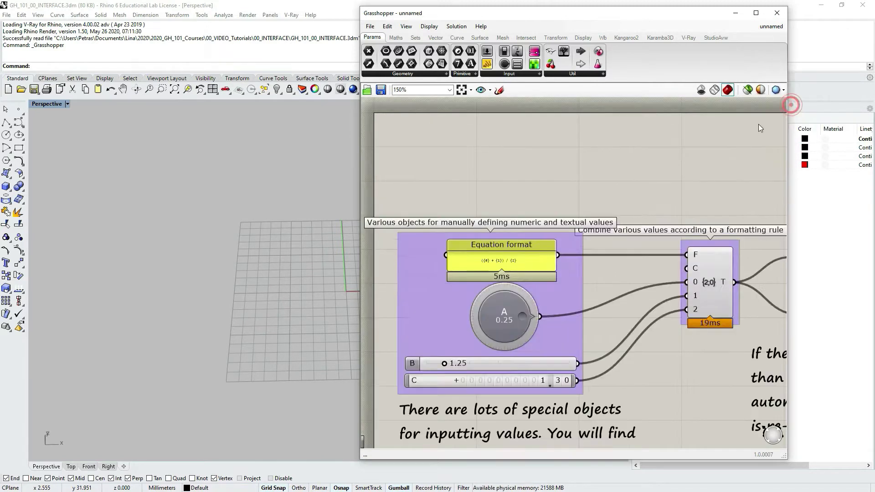
click(480, 27)
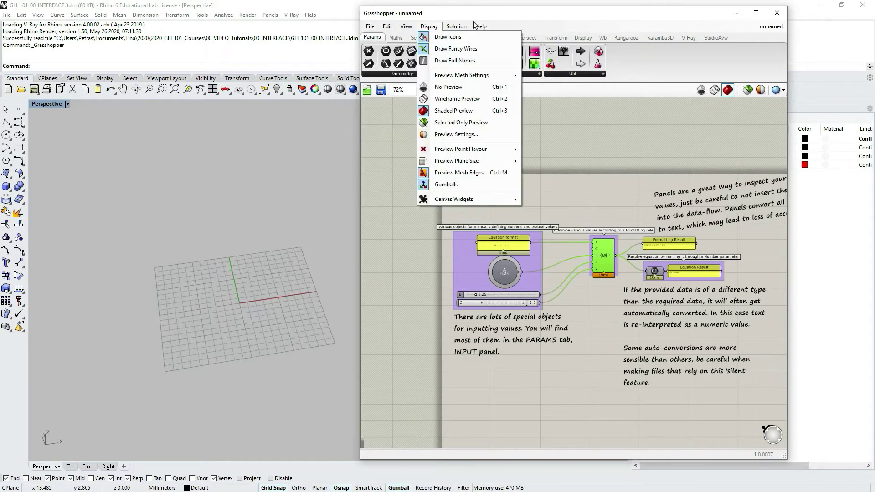
mouse_move(494, 39)
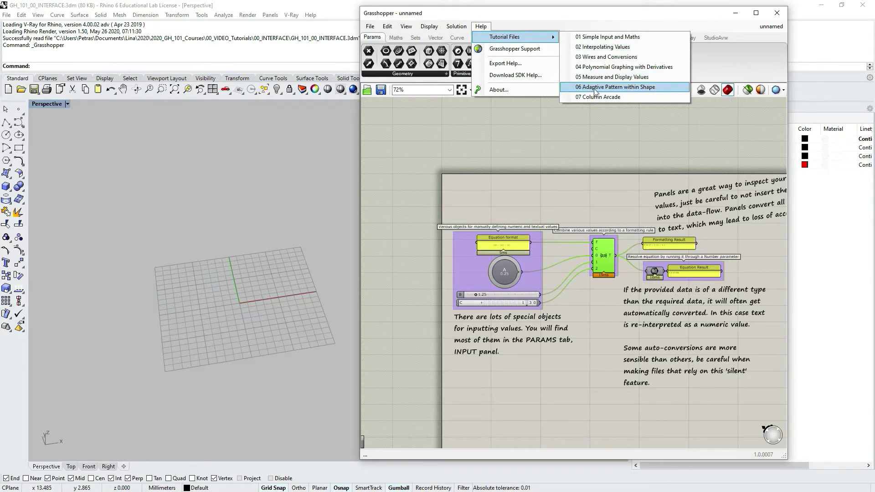
Step: Load the '06 Adaptive Pattern within Shape' tutorial and orbit Rhino's view onto the perforated shape
click(640, 87)
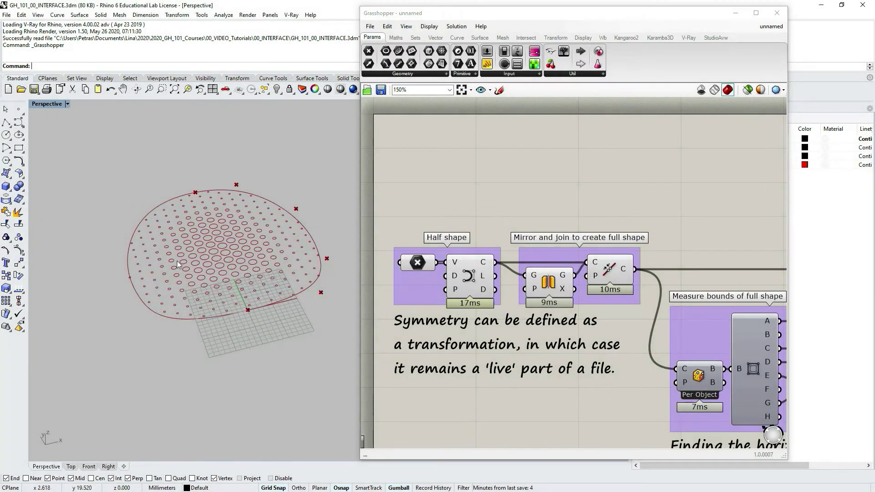
right_drag(174, 261, 218, 268)
scroll(519, 182, down, 4)
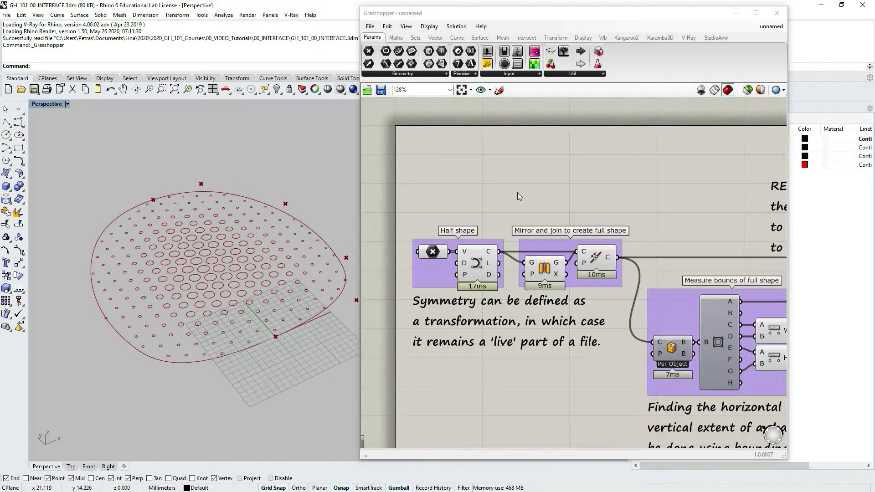
right_drag(273, 268, 289, 272)
scroll(621, 209, down, 3)
right_drag(202, 228, 279, 286)
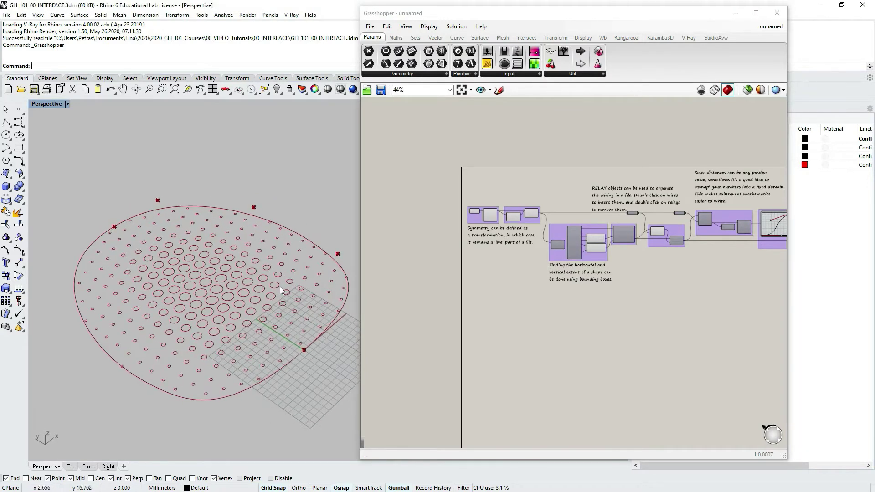
Step: Pan and zoom the canvas to frame the adaptive pattern definition
mouse_move(579, 166)
right_down()
mouse_move(586, 160)
mouse_move(565, 158)
right_up()
click(768, 28)
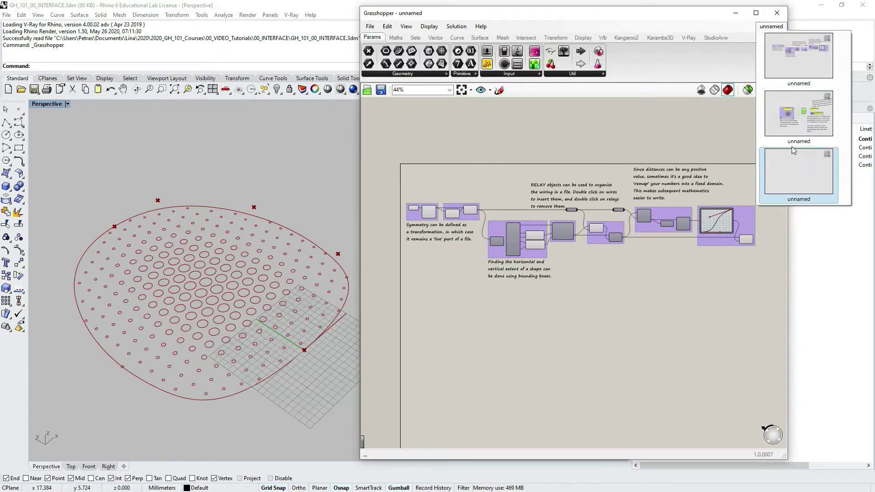
click(629, 336)
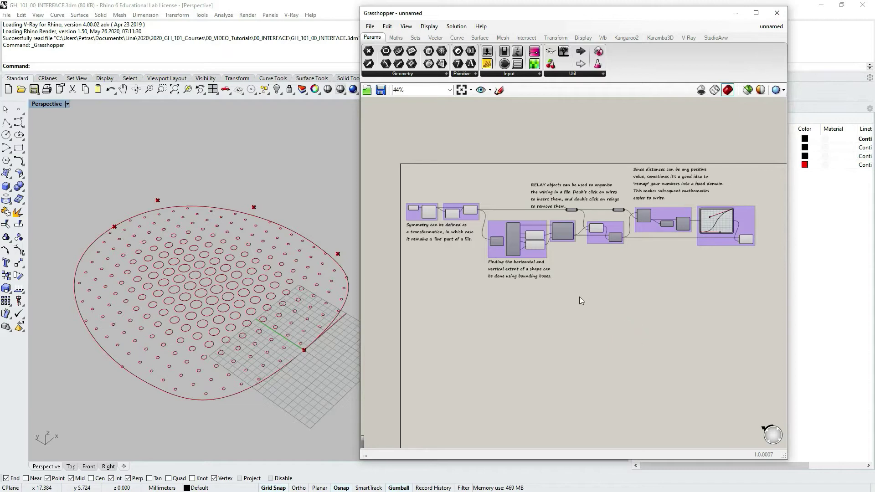
scroll(578, 297, down, 1)
scroll(578, 296, up, 2)
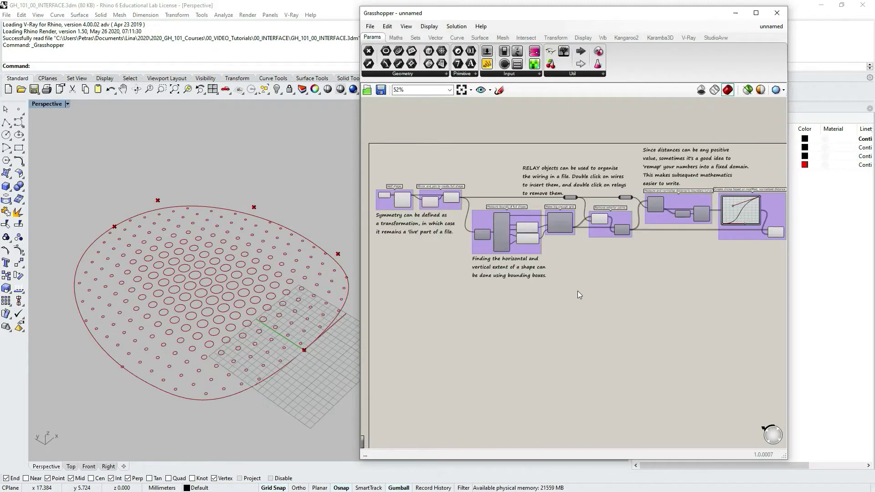
scroll(571, 280, up, 1)
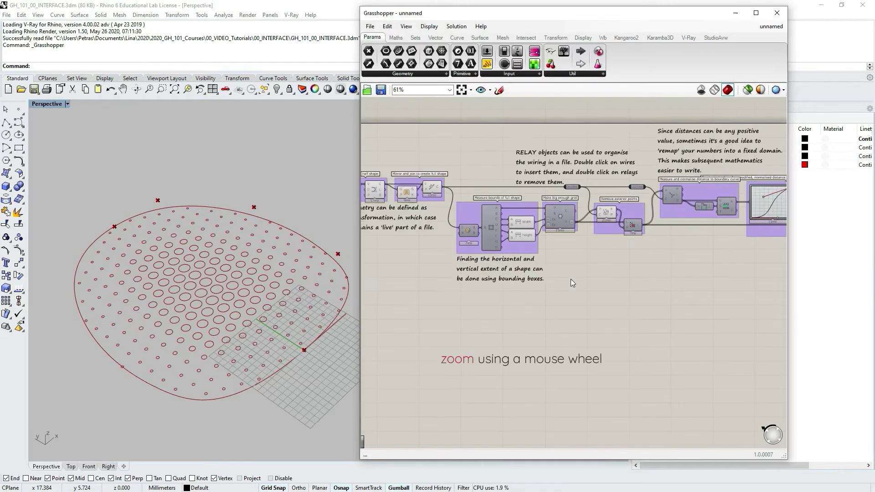
scroll(571, 278, down, 2)
scroll(570, 279, up, 2)
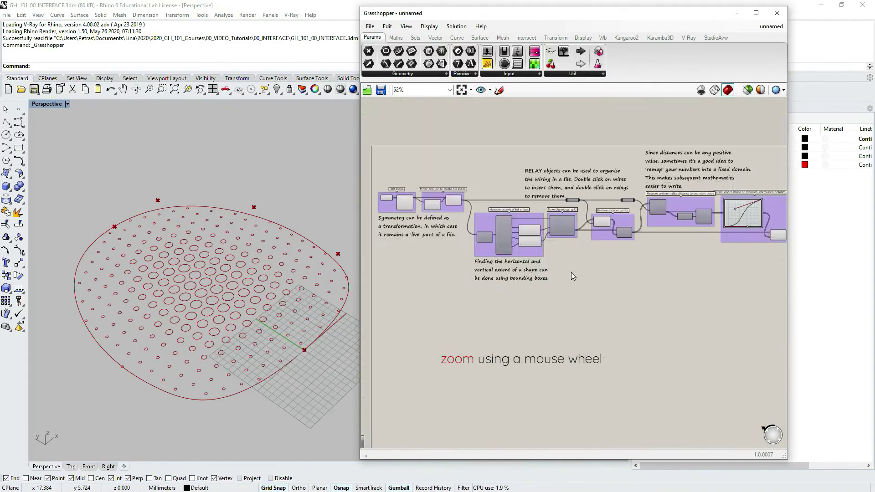
scroll(573, 276, up, 1)
right_drag(601, 256, 624, 275)
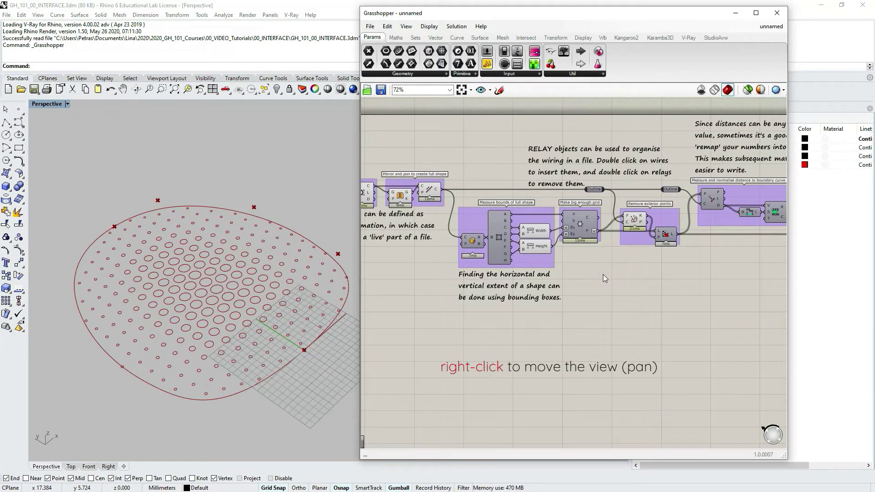
Step: Window-select a group of components on the canvas, then deselect them
drag(602, 276, 624, 319)
drag(447, 146, 586, 370)
click(484, 154)
right_drag(589, 124, 658, 138)
Step: Switch the canvas to the Panels document, then to the empty unnamed document
drag(712, 15, 762, 28)
click(817, 37)
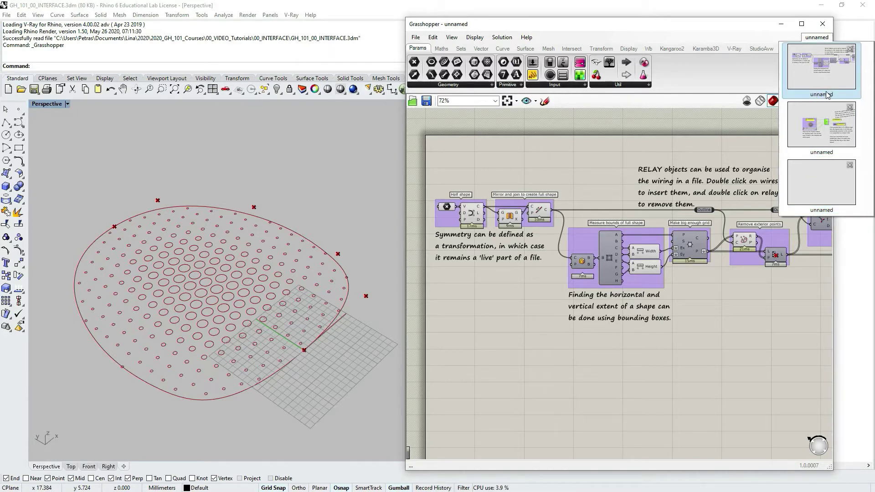
click(821, 163)
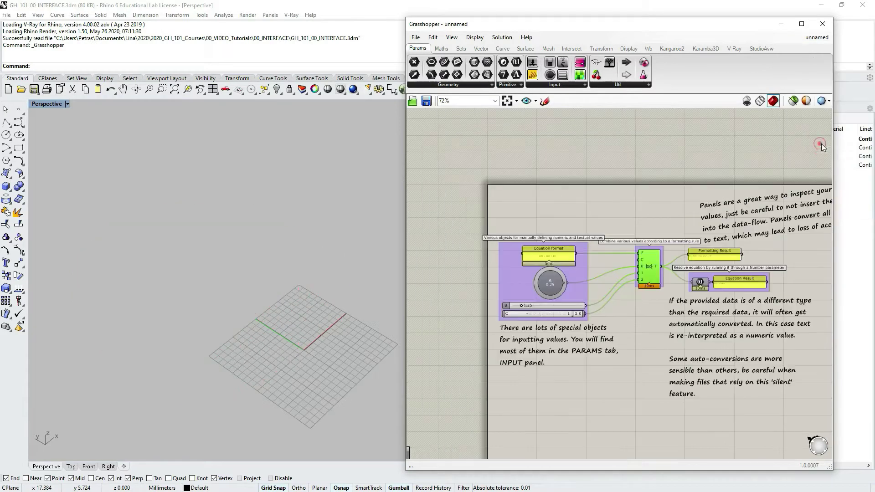
click(816, 39)
click(827, 174)
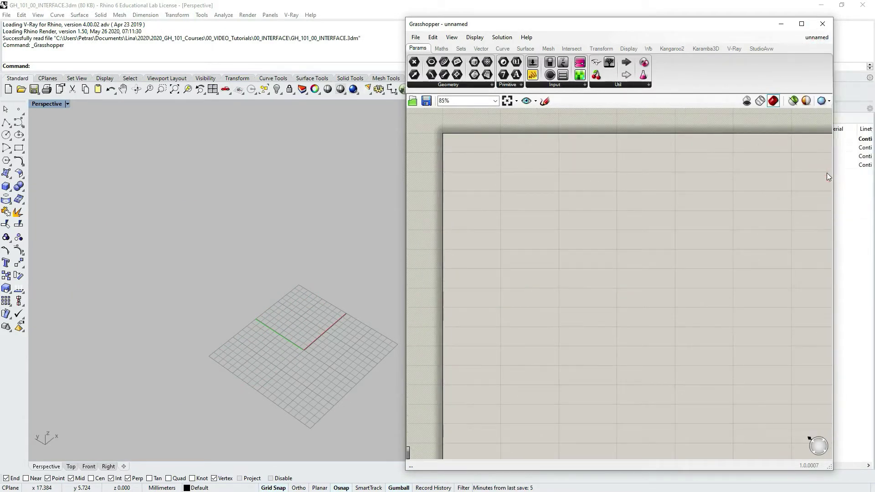
Step: Zoom the canvas out to 61% and turn on Shaded Preview
click(819, 39)
scroll(615, 223, down, 3)
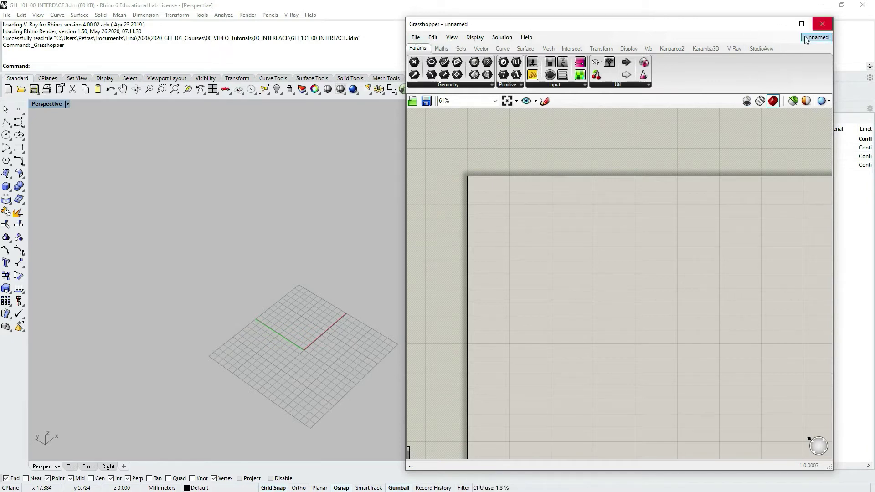
click(774, 104)
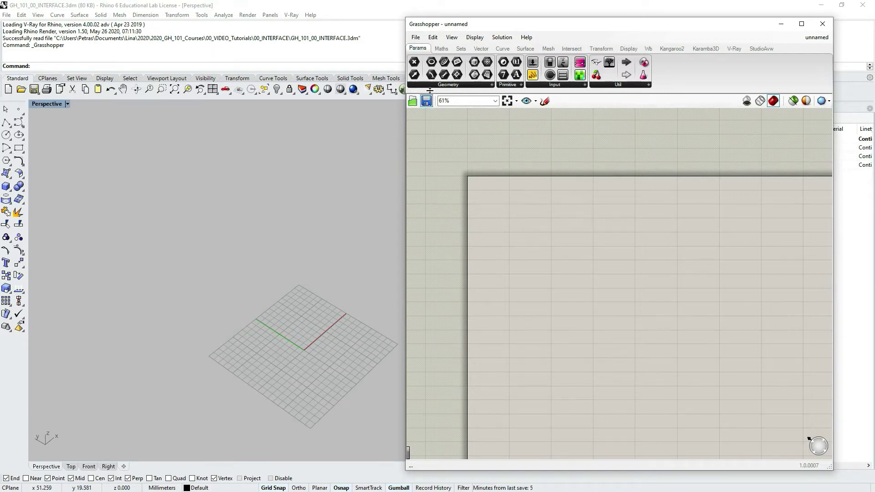
Step: Save the blank document to the Desktop as GH_101_Interface.gh
click(417, 39)
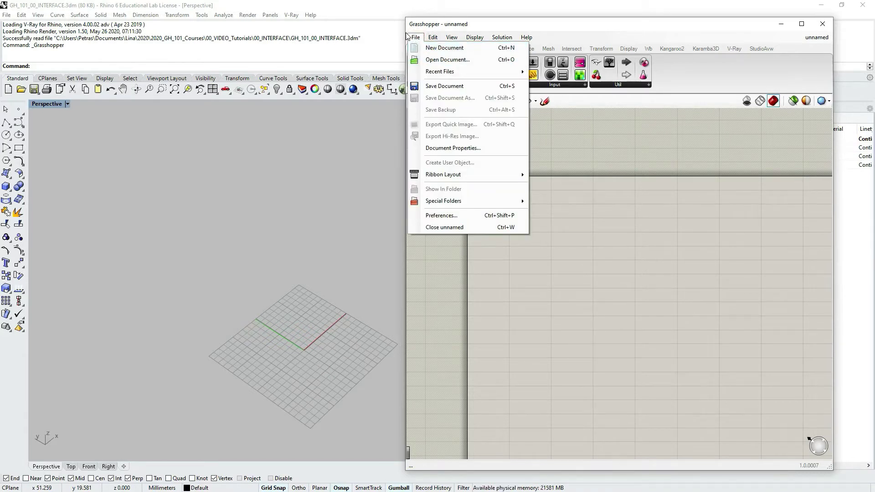
click(414, 37)
click(415, 39)
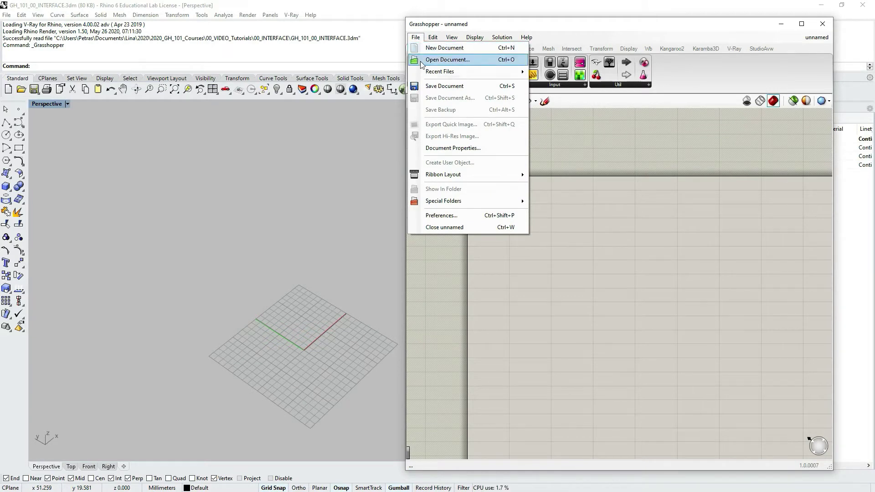
click(444, 88)
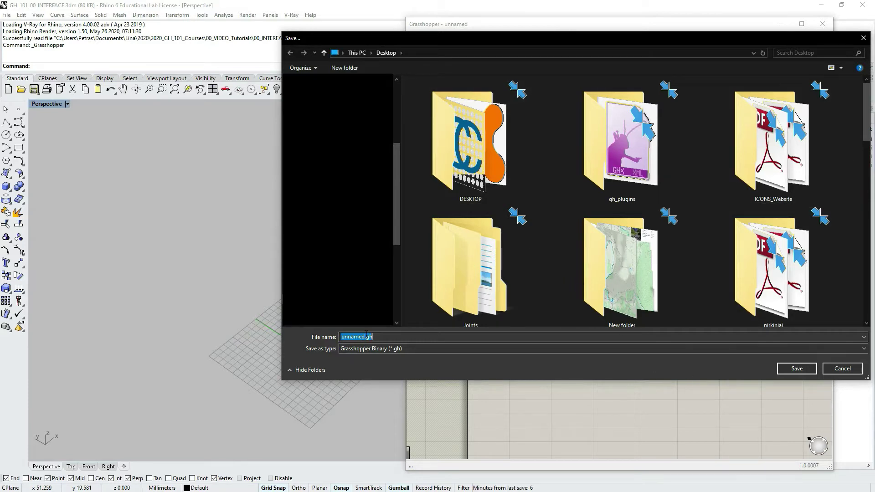
drag(366, 336, 319, 339)
text(GH_101_Interfac)
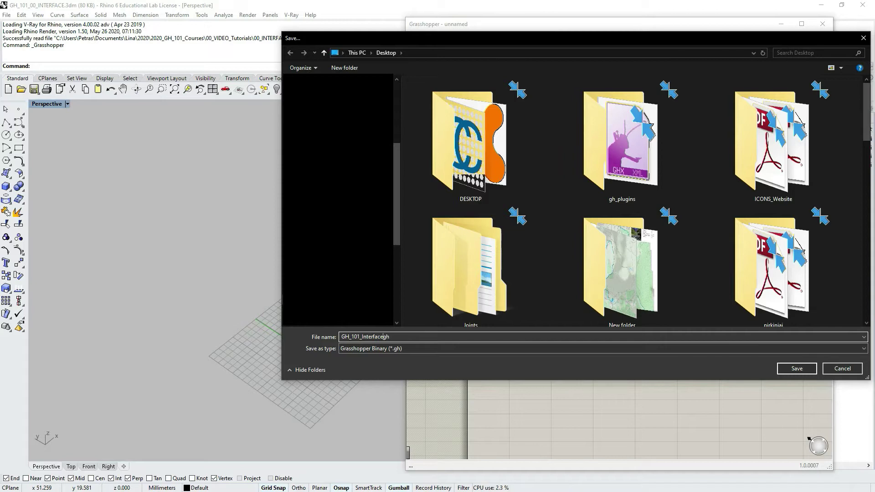
click(798, 370)
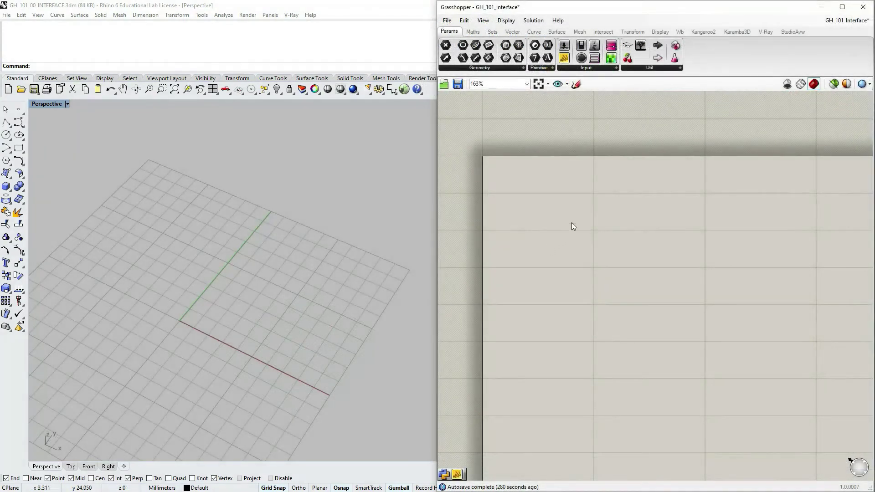
click(446, 21)
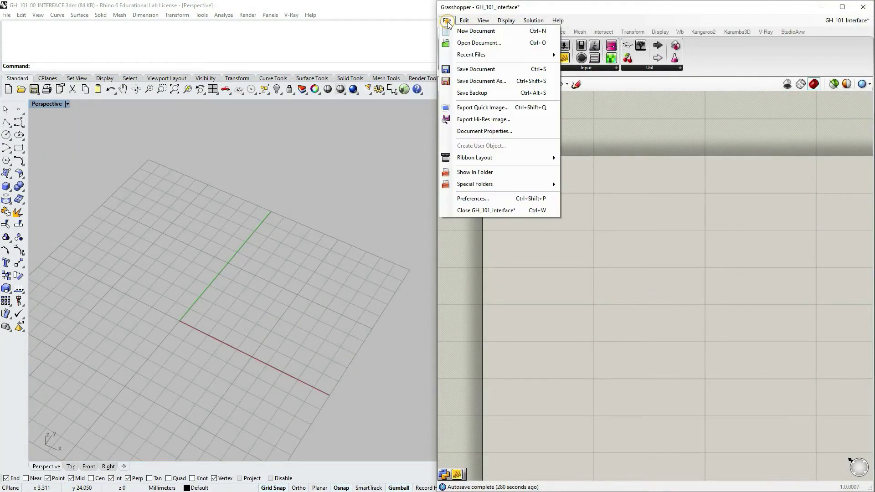
click(465, 202)
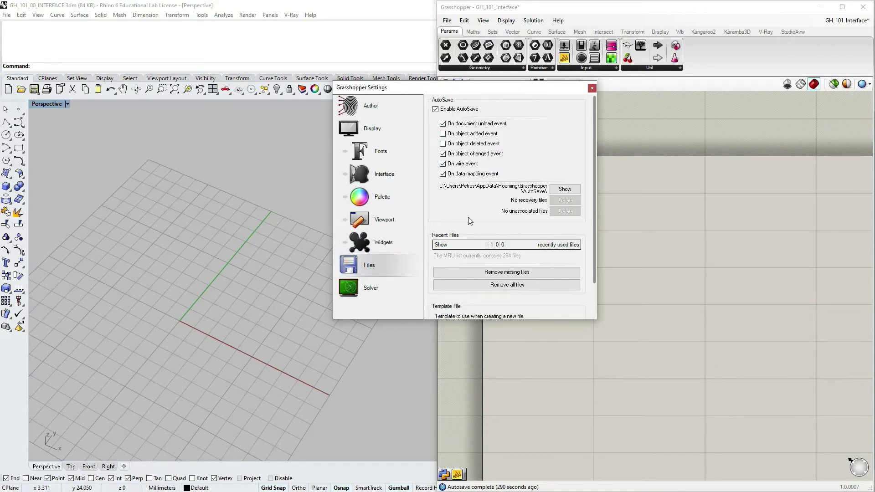
click(435, 110)
click(435, 110)
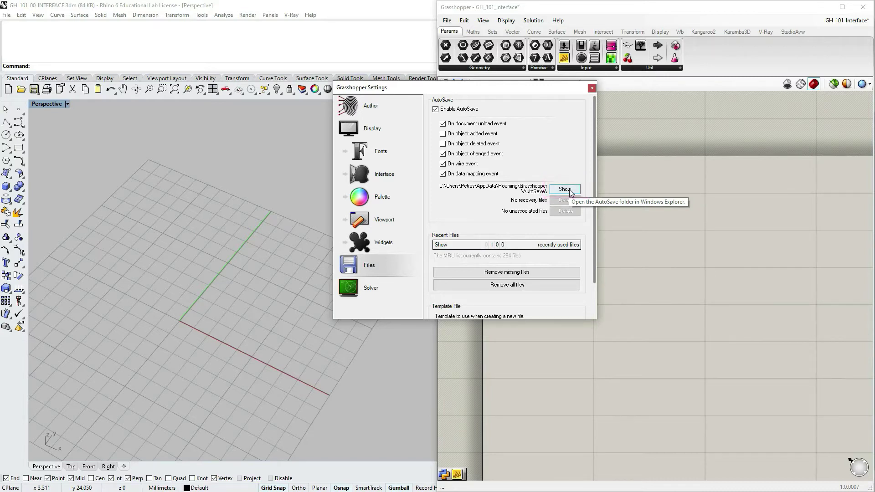
click(592, 88)
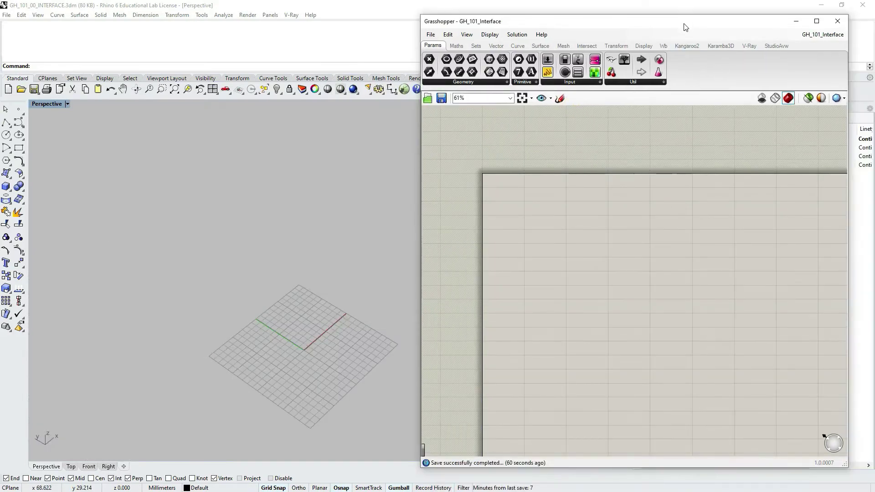
click(685, 21)
mouse_move(686, 22)
mouse_down()
mouse_move(696, 21)
mouse_move(634, 25)
mouse_up()
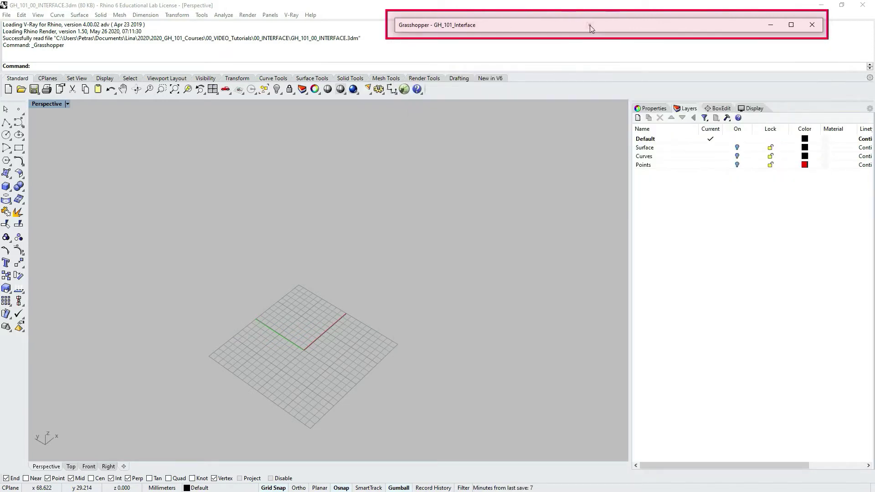
double_click(589, 25)
double_click(590, 26)
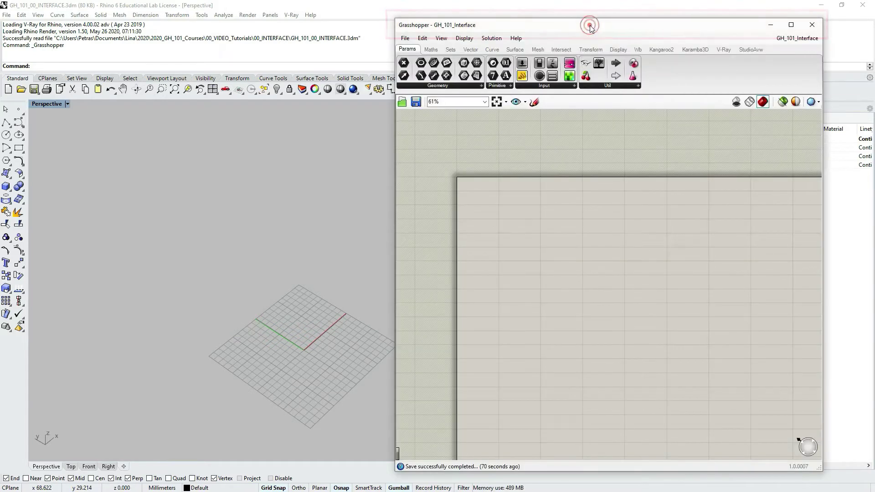
double_click(589, 26)
drag(590, 26, 626, 41)
double_click(607, 120)
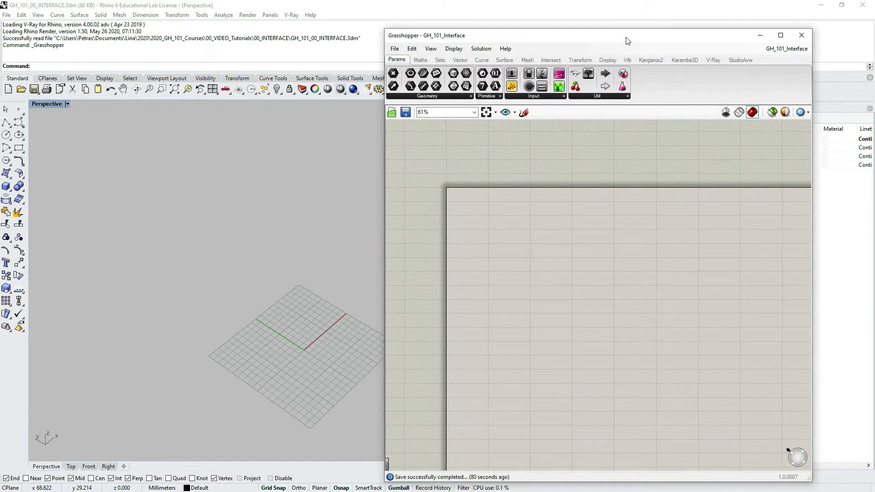
double_click(588, 40)
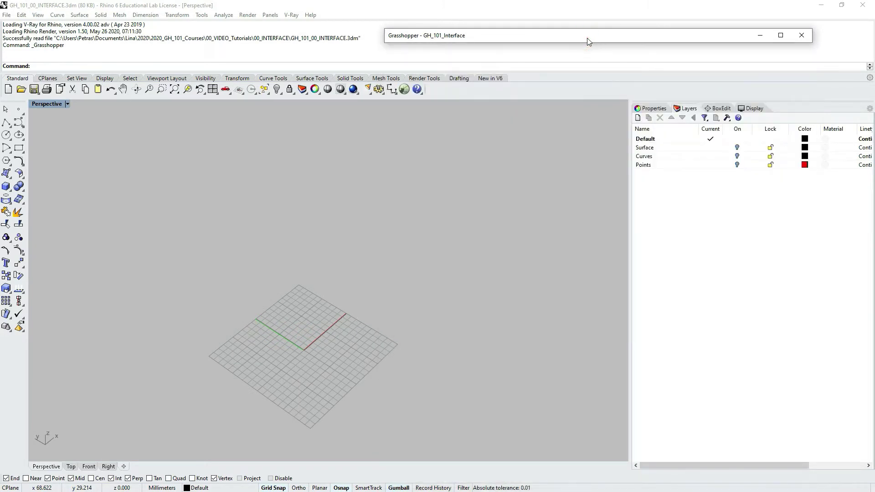
double_click(586, 38)
drag(586, 38, 873, 33)
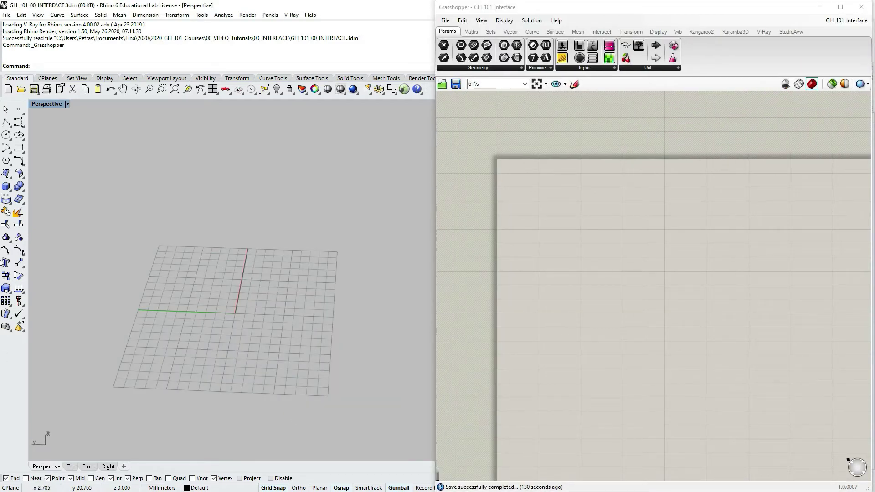
drag(810, 6, 727, 28)
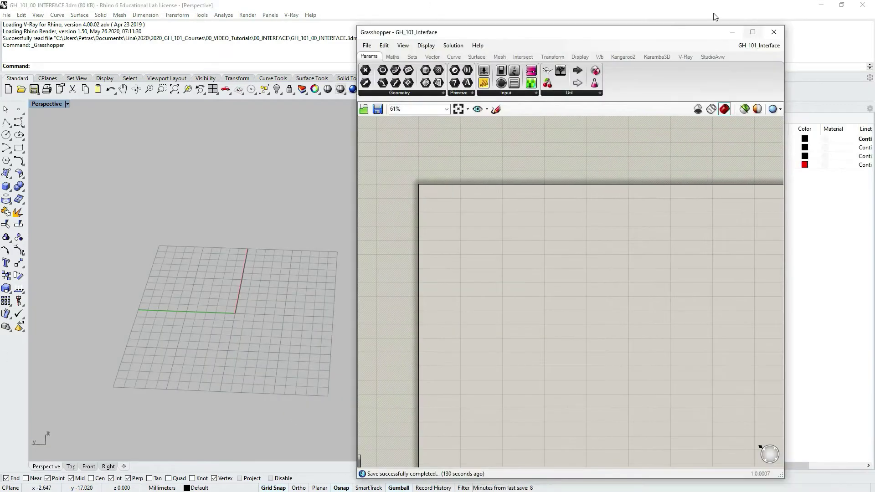
click(732, 33)
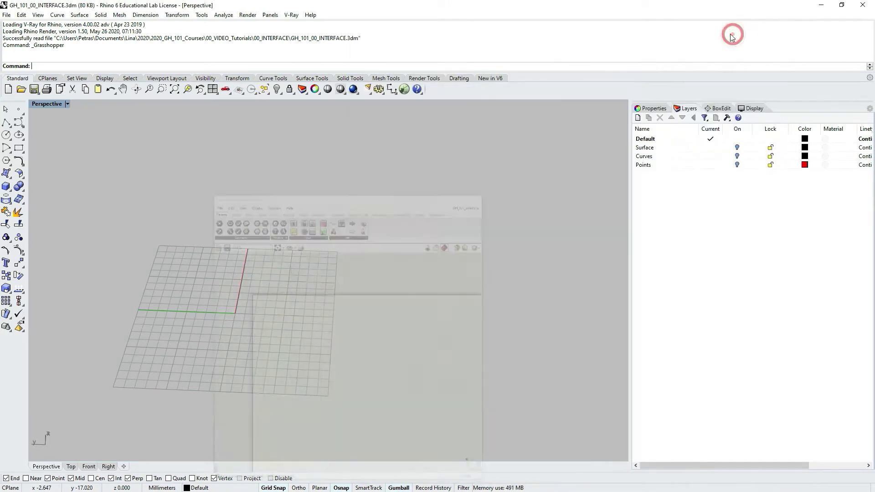
click(19, 487)
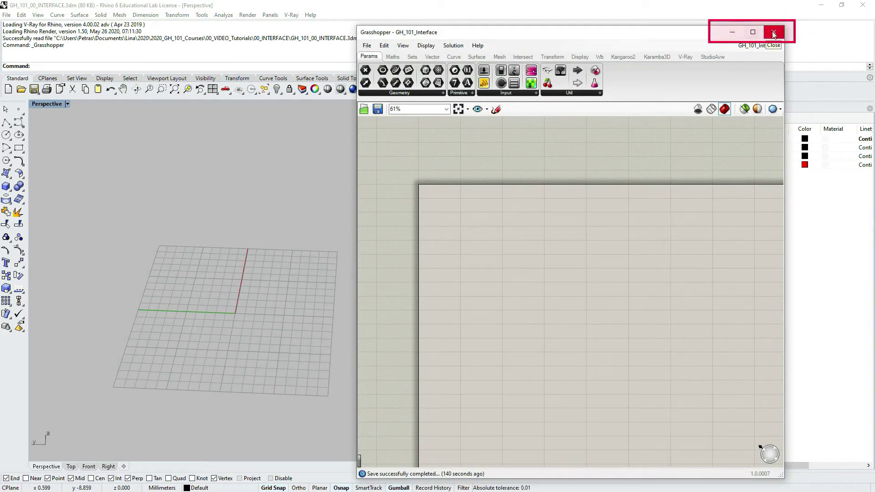
click(773, 33)
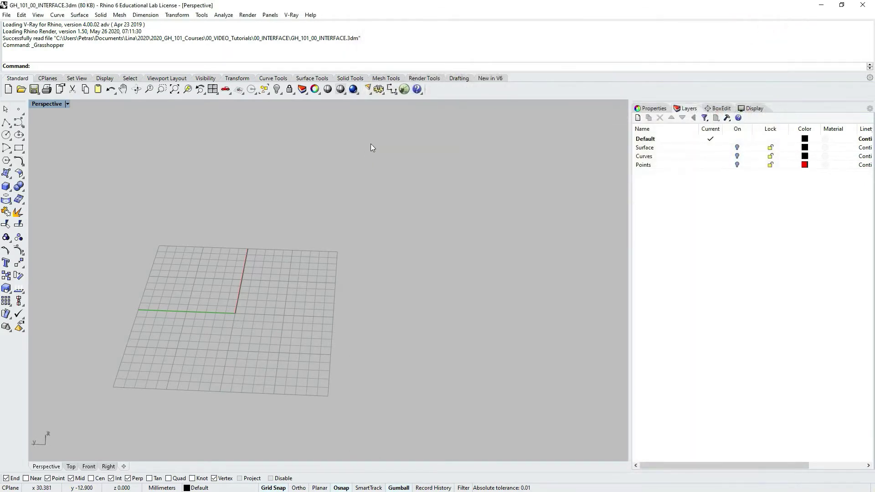
click(401, 89)
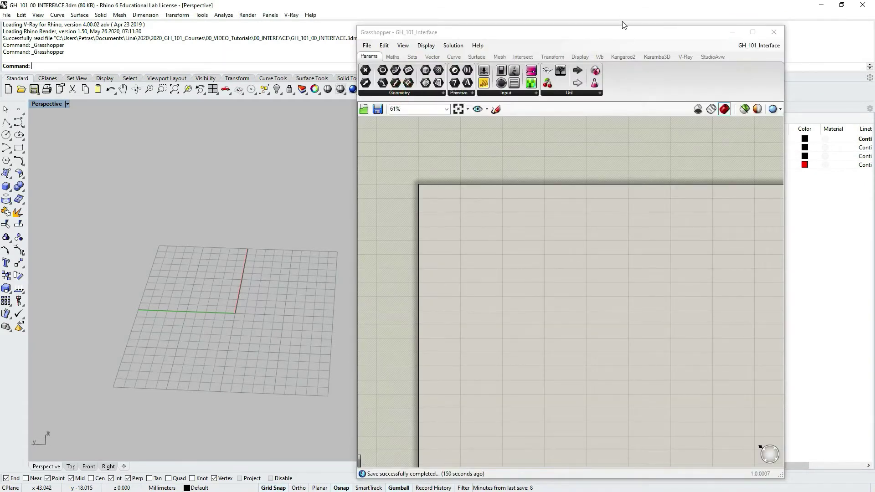
drag(623, 28, 669, 25)
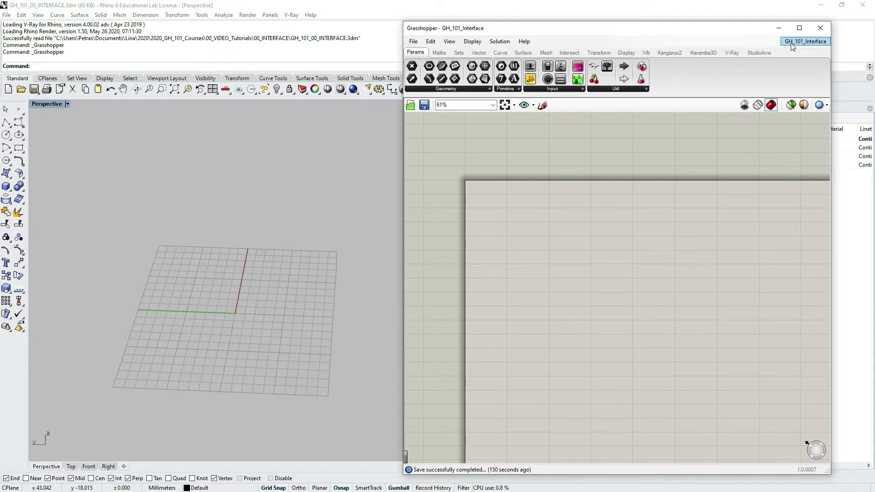
drag(710, 31, 723, 24)
Step: Maximize the GH_101_Interface editor to full screen and browse the File menu
click(812, 21)
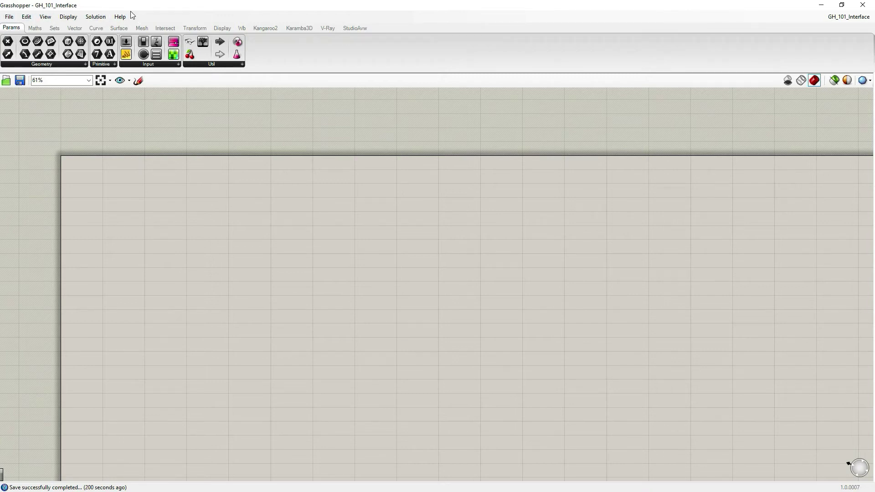
click(10, 17)
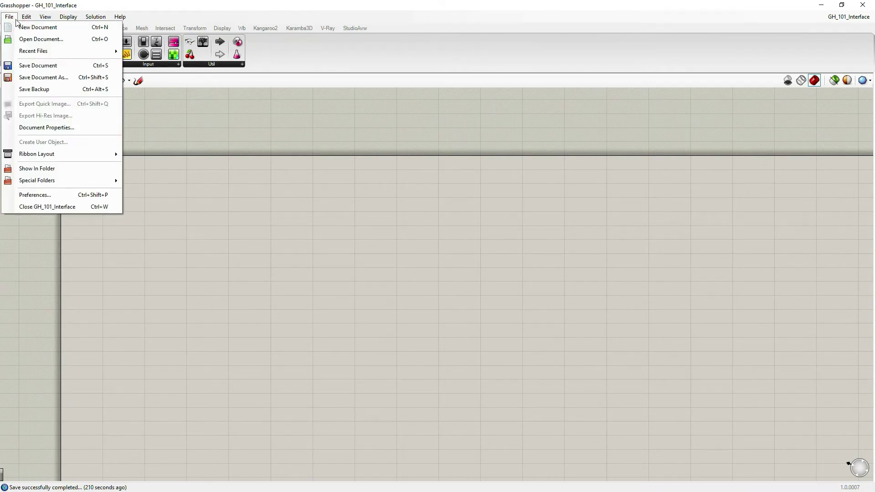
mouse_move(28, 19)
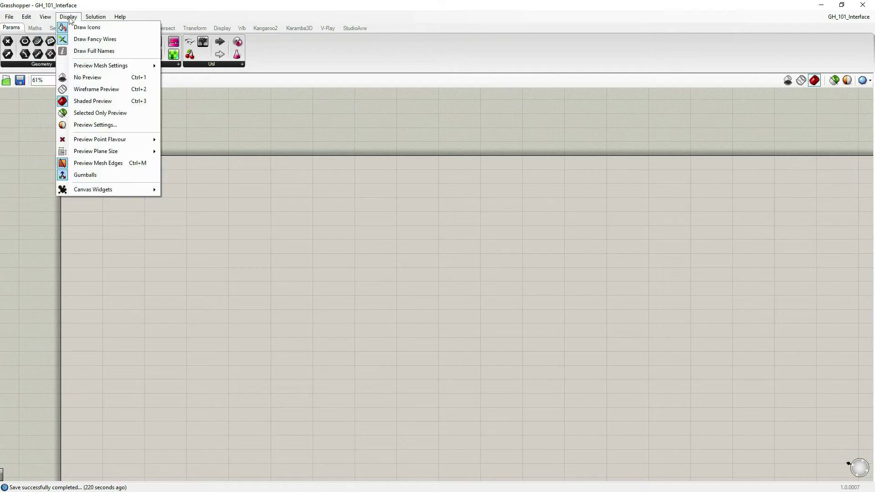
mouse_move(100, 17)
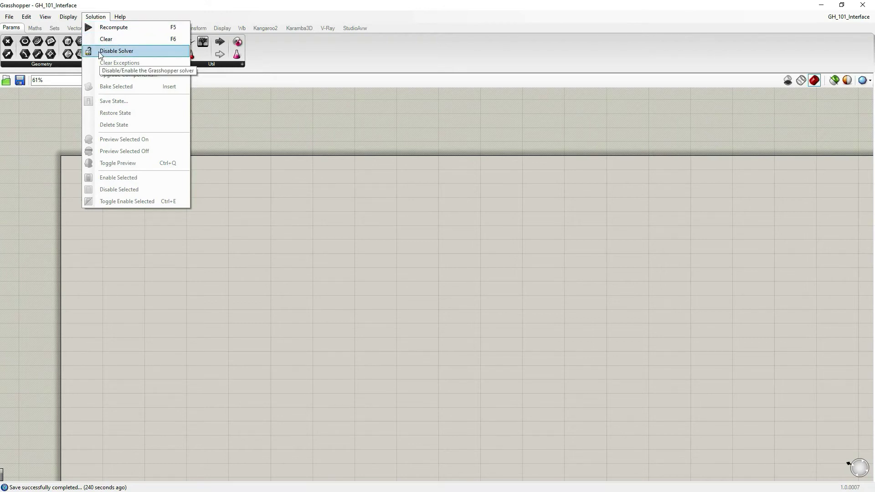
click(71, 18)
click(70, 19)
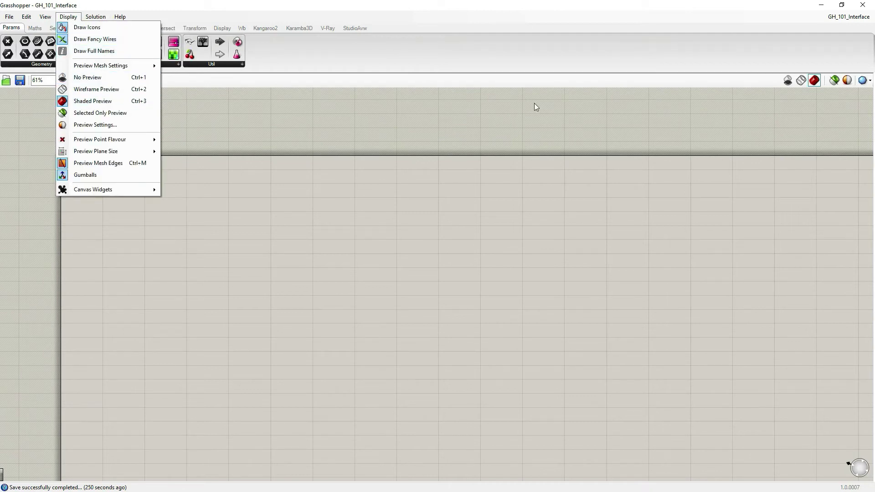
click(12, 31)
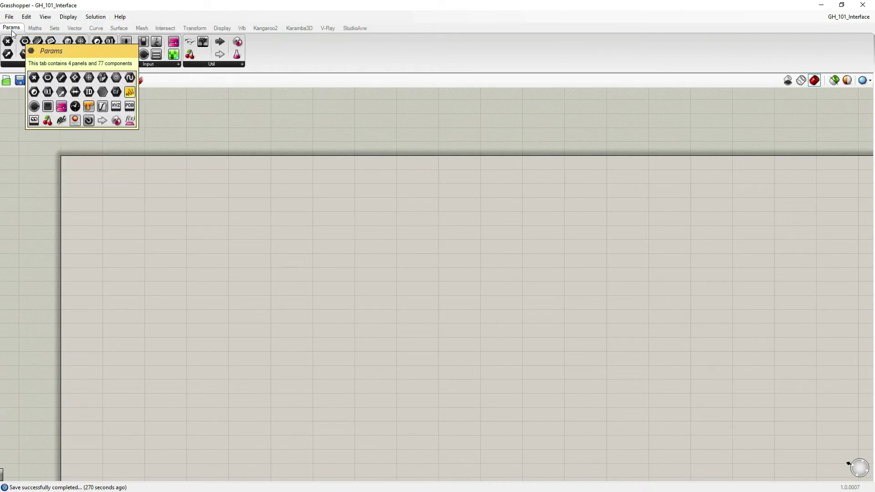
Step: Browse each component tab from Maths through Sets, Vector, Curve, Surface, Transform, Display and Wb
click(41, 28)
click(15, 29)
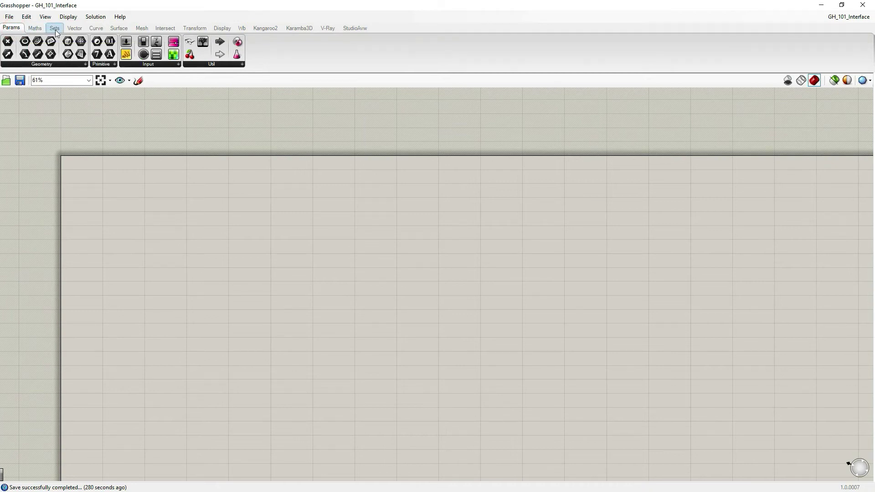
click(32, 28)
click(55, 28)
click(75, 28)
click(96, 27)
click(119, 27)
click(143, 28)
click(165, 28)
click(194, 28)
click(223, 28)
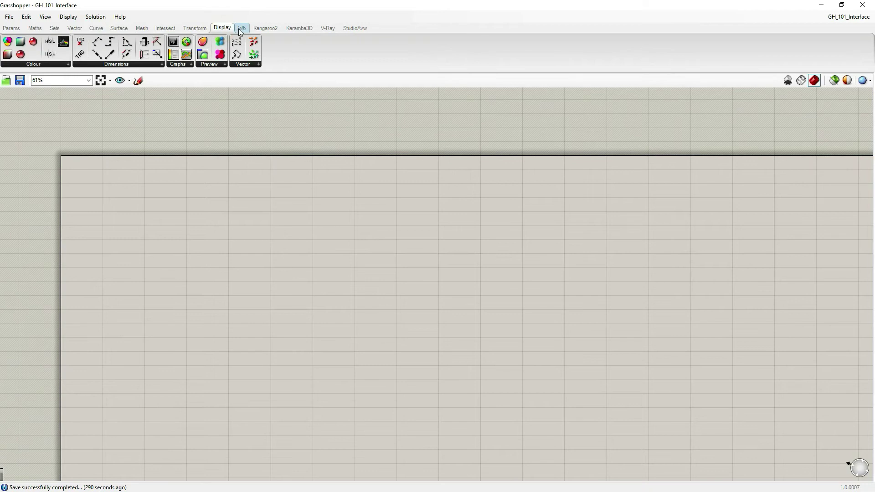
click(238, 28)
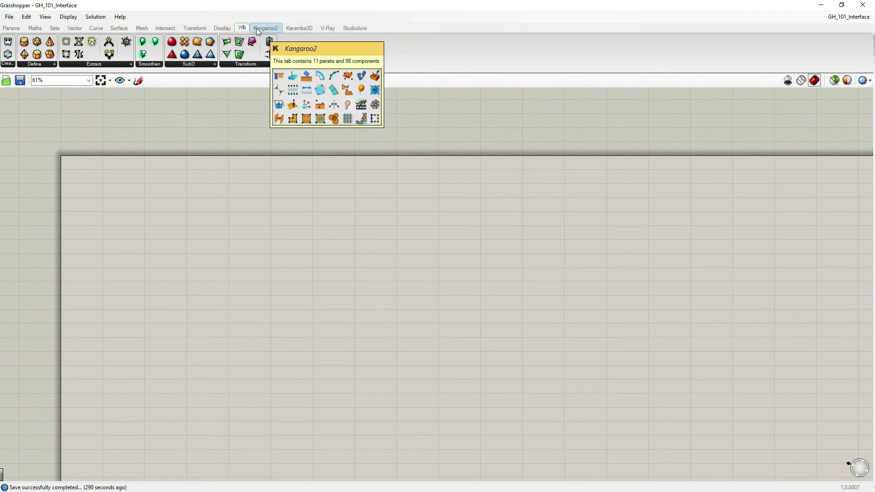
Step: Flip through the Params, Maths, Sets and Vector tabs, ending back on Params
click(12, 28)
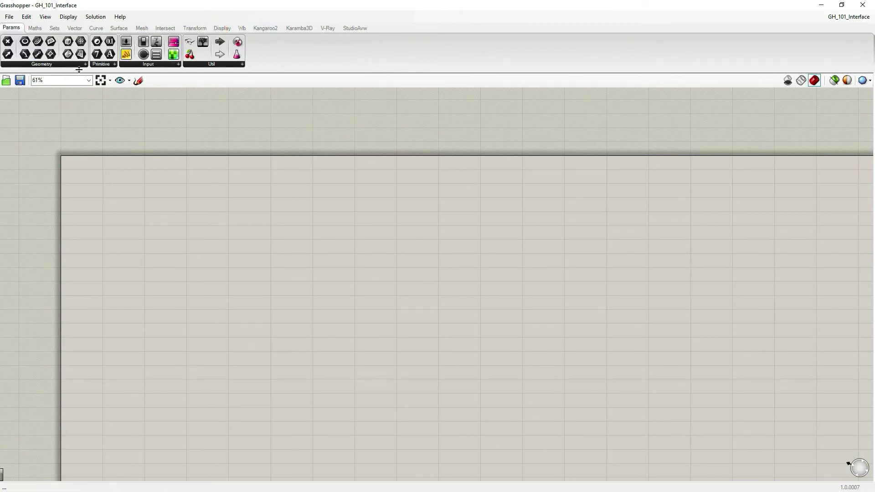
click(32, 30)
click(52, 28)
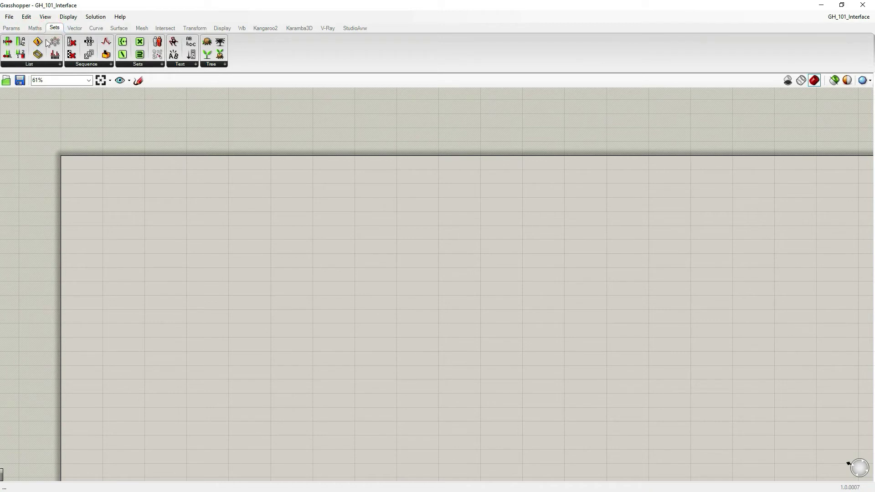
click(75, 28)
click(35, 29)
click(13, 29)
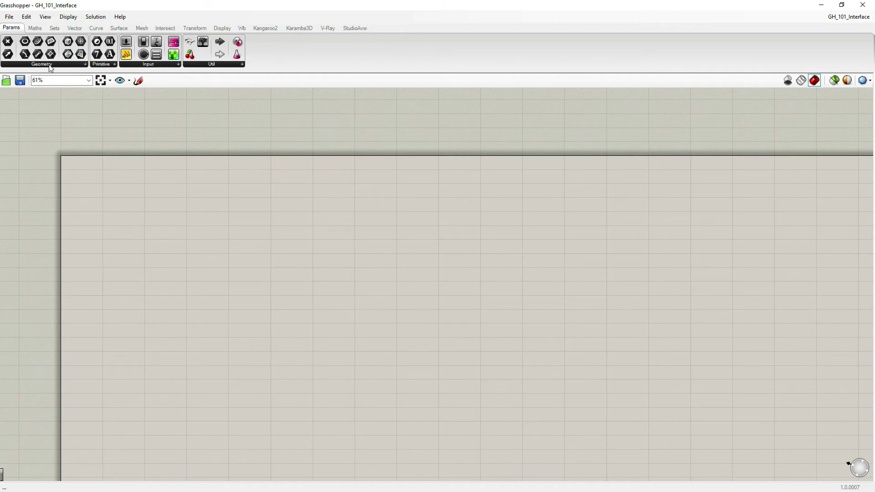
Step: Expand the full Geometry and Input parameter lists on the Params tab
click(85, 65)
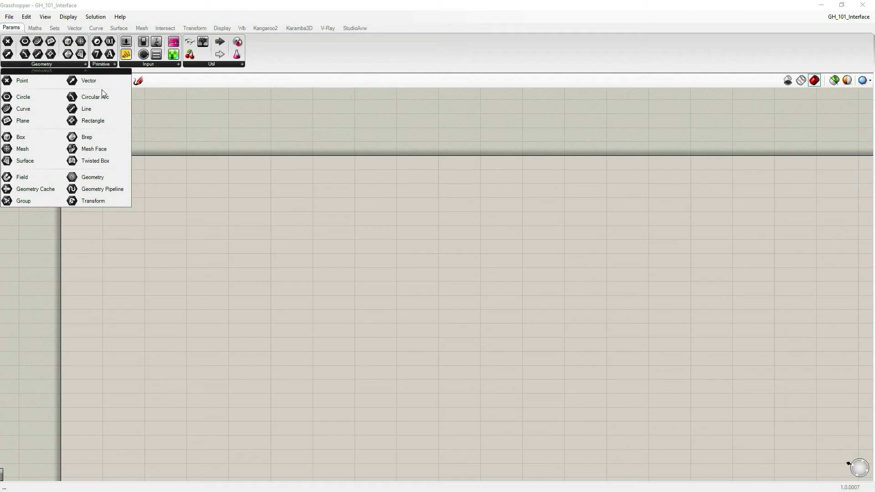
click(150, 64)
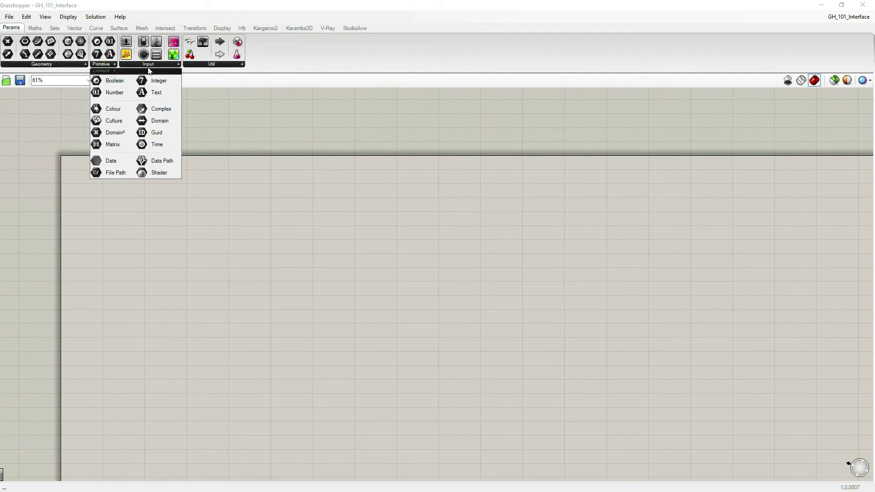
mouse_move(217, 64)
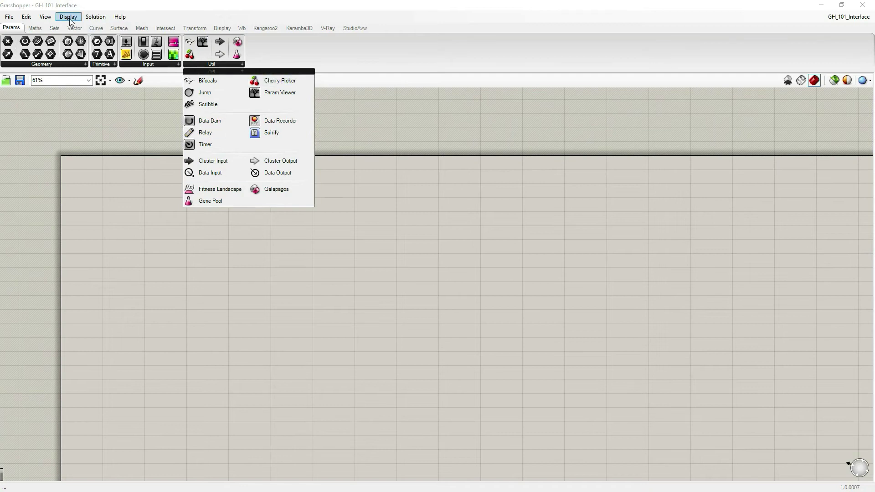
Step: On the Sets tab, expand the full Sets and Tree component lists
click(54, 28)
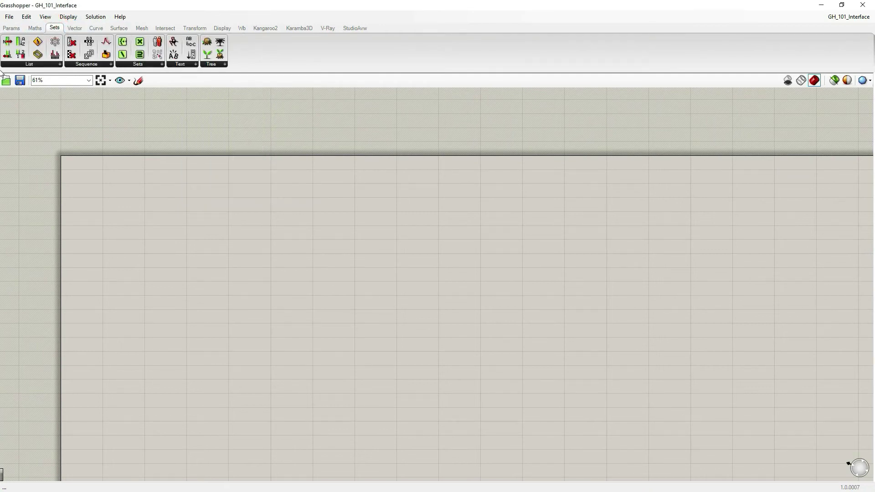
mouse_move(49, 63)
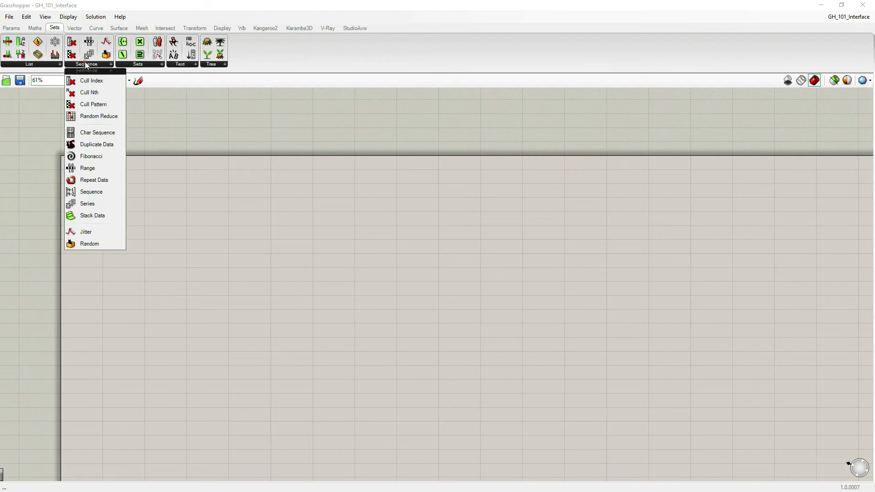
click(147, 63)
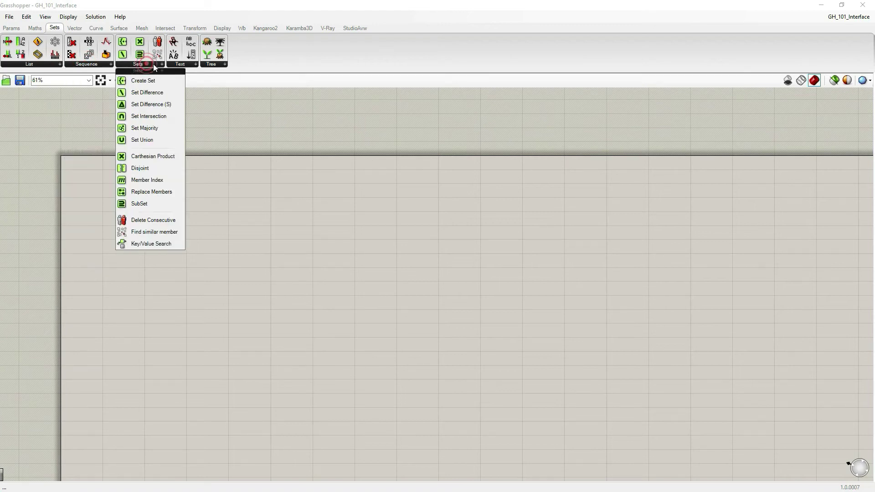
click(221, 65)
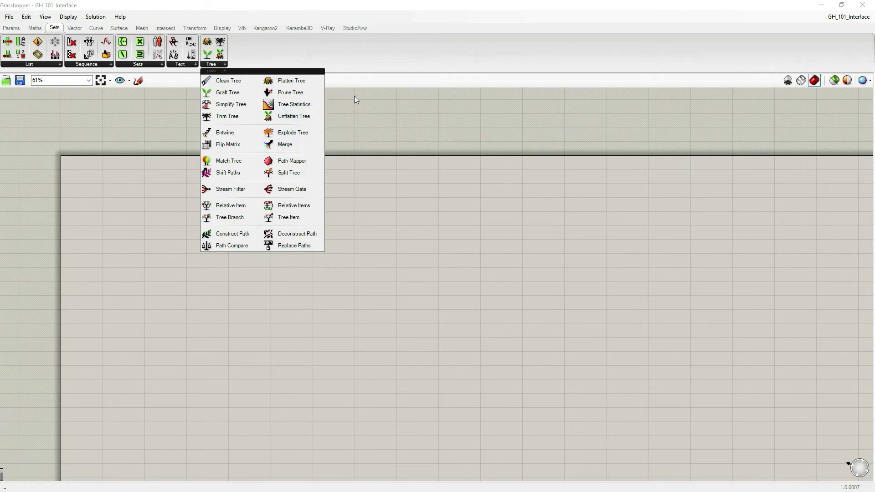
Step: Close the Tree list, try resizing the ribbon, and check the Wb tab before returning to Params
click(355, 48)
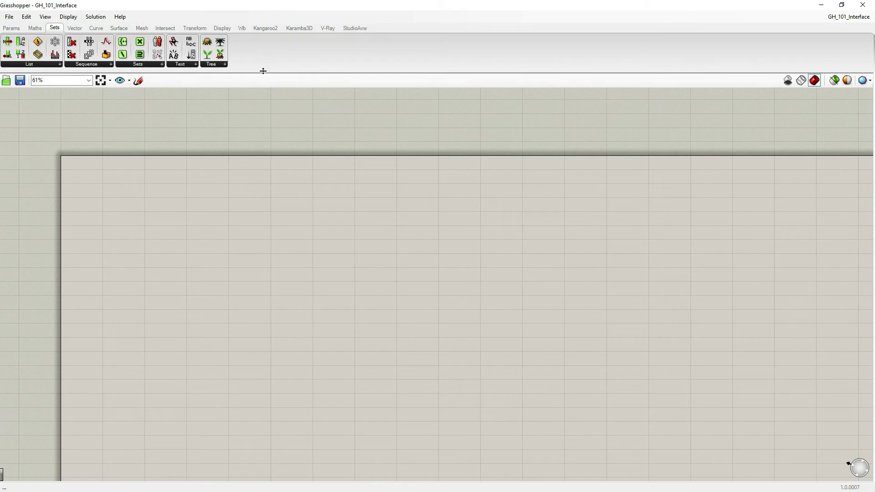
mouse_move(263, 68)
mouse_down()
mouse_move(247, 70)
mouse_move(253, 155)
mouse_move(267, 61)
mouse_move(267, 133)
mouse_move(255, 71)
mouse_move(267, 72)
mouse_move(268, 110)
mouse_move(265, 73)
mouse_up()
click(242, 28)
click(11, 27)
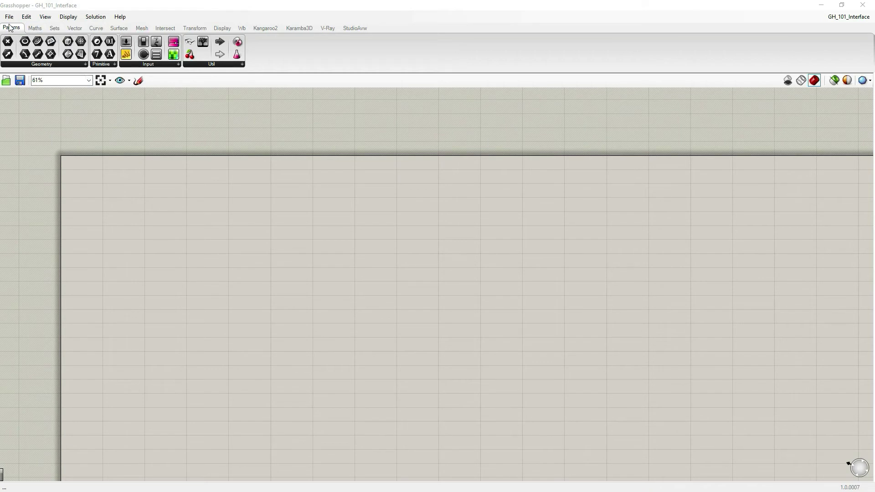
Step: Hide and restore View > Component Tabs, then turn on Obscure Components
click(45, 21)
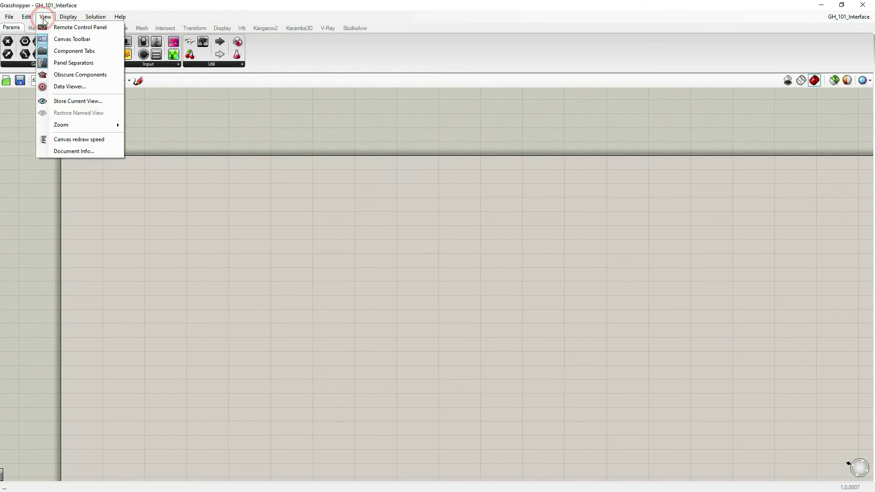
click(44, 55)
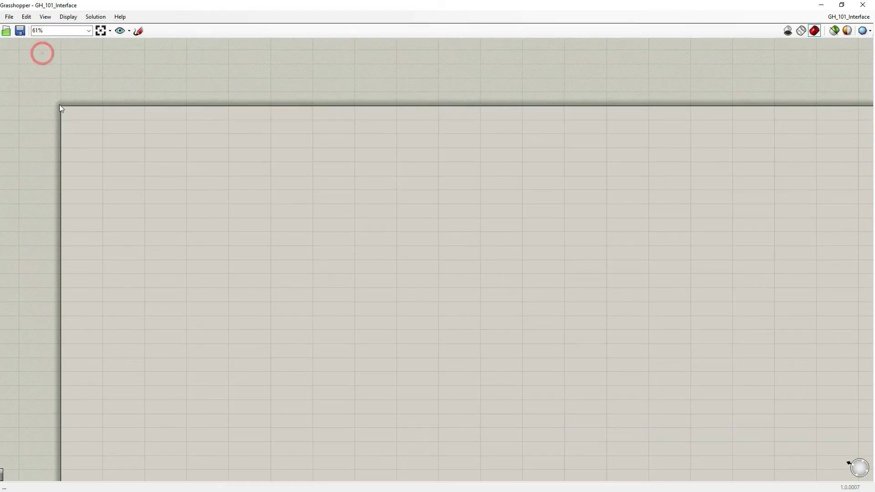
click(46, 17)
click(69, 52)
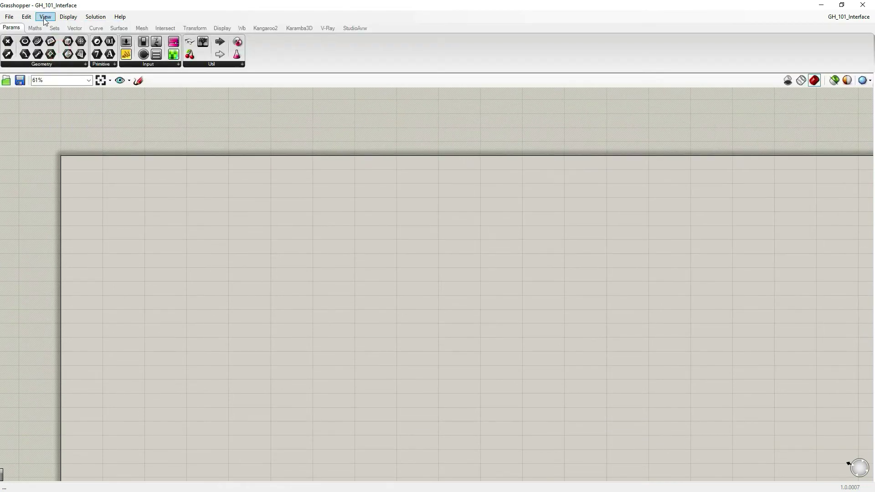
click(44, 17)
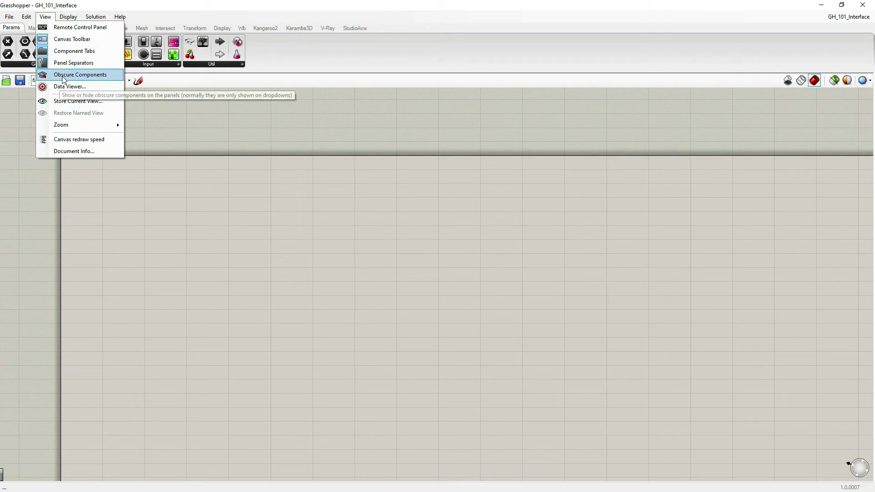
click(55, 77)
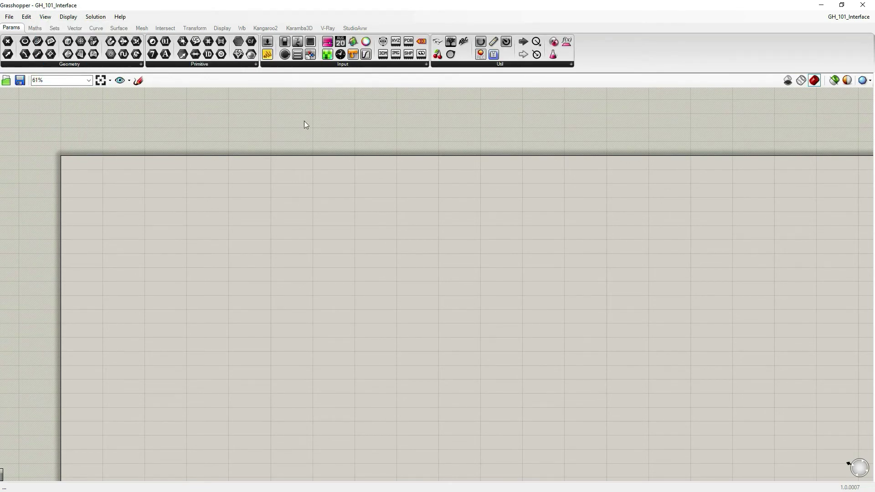
Step: Browse the Maths, Sets and Vector tabs and enlarge the component ribbon into more rows
click(35, 28)
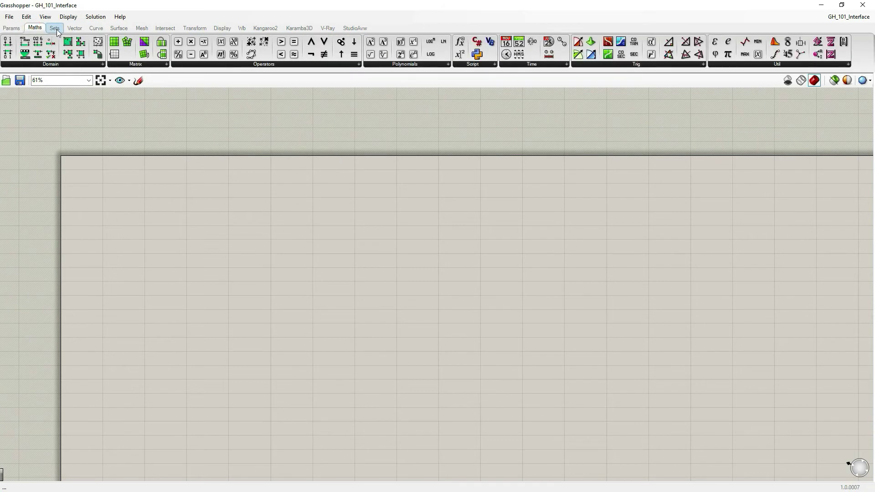
click(55, 28)
click(75, 28)
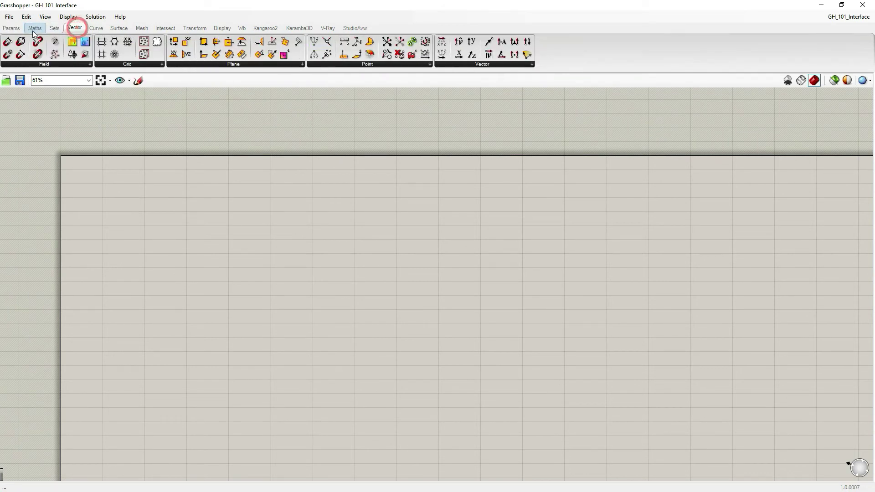
click(11, 28)
click(37, 29)
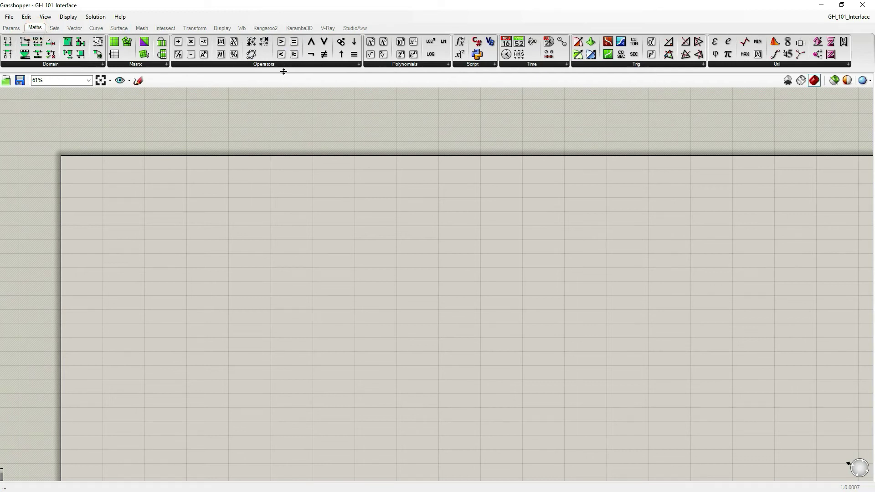
mouse_move(283, 72)
mouse_down()
mouse_move(281, 108)
mouse_move(281, 81)
mouse_move(271, 110)
mouse_move(275, 78)
mouse_up()
Step: Turn Obscure Components back off and return to the Params tab
click(45, 17)
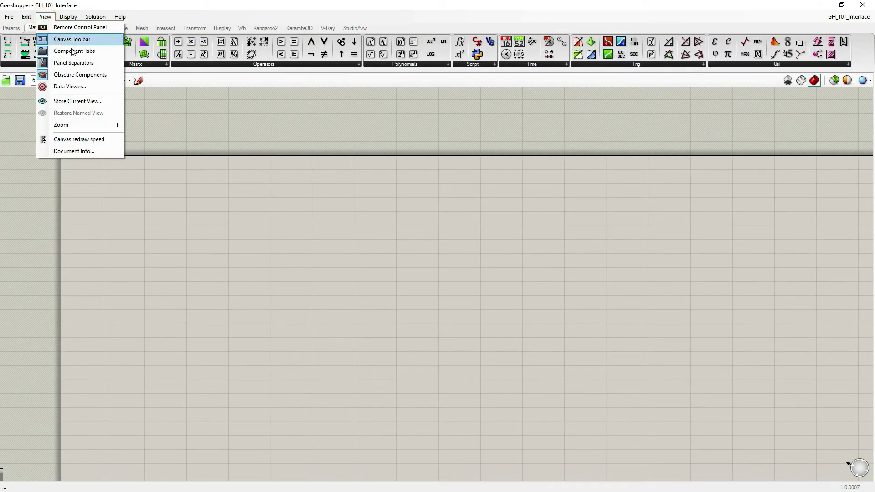
click(78, 74)
click(13, 28)
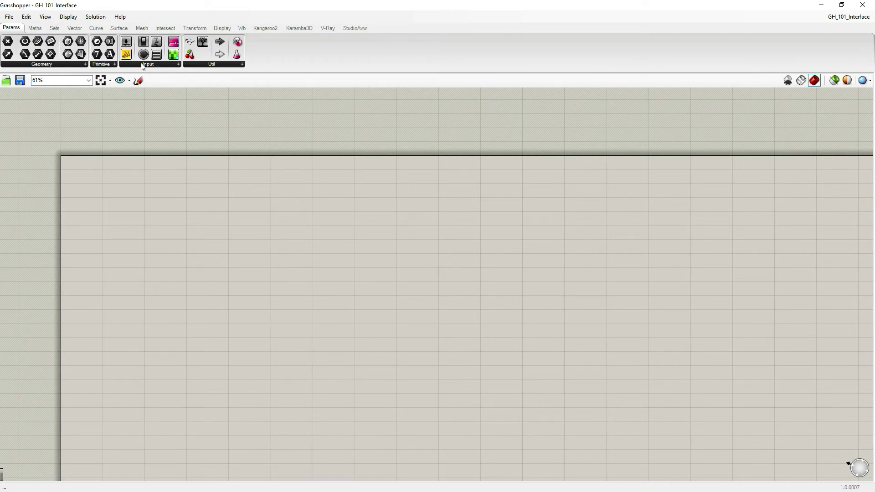
Step: Place a new empty Panel from Params > Input onto the canvas and shift it left
click(126, 55)
drag(127, 56, 215, 202)
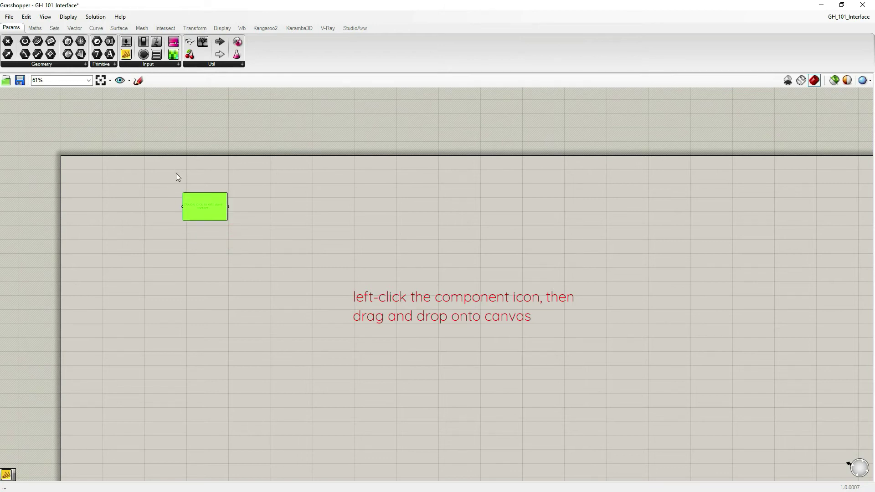
scroll(176, 180, up, 3)
drag(349, 250, 263, 254)
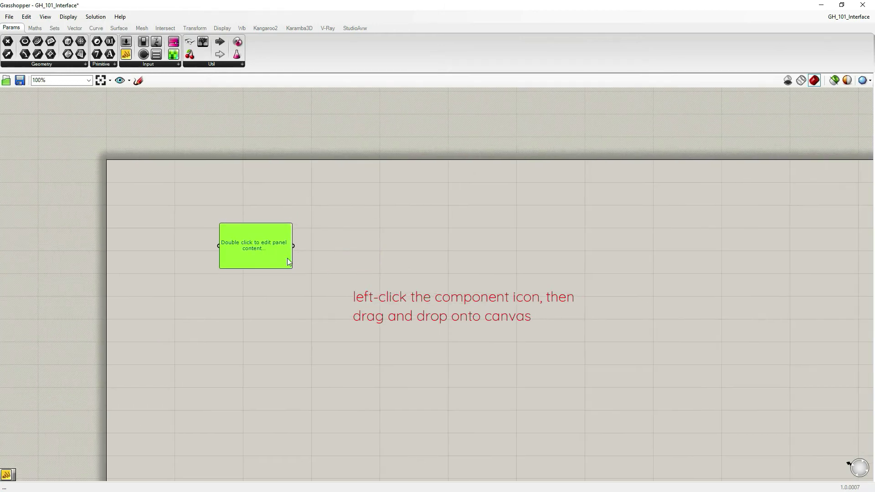
click(299, 302)
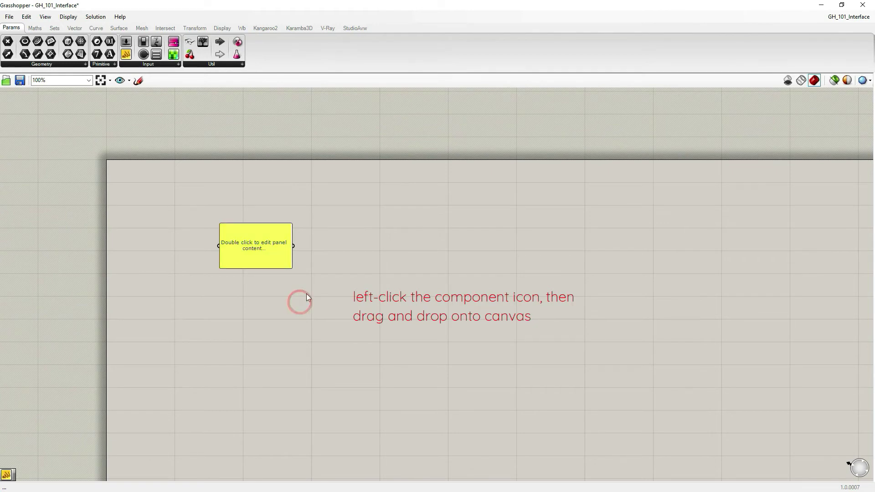
Step: Expand the full Input parameter list, close it unused, and nudge the Panel down-left
click(162, 64)
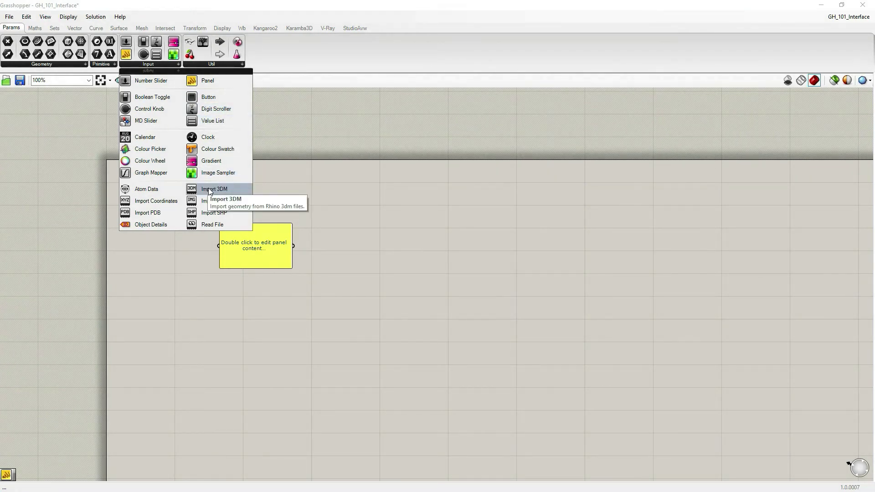
click(310, 187)
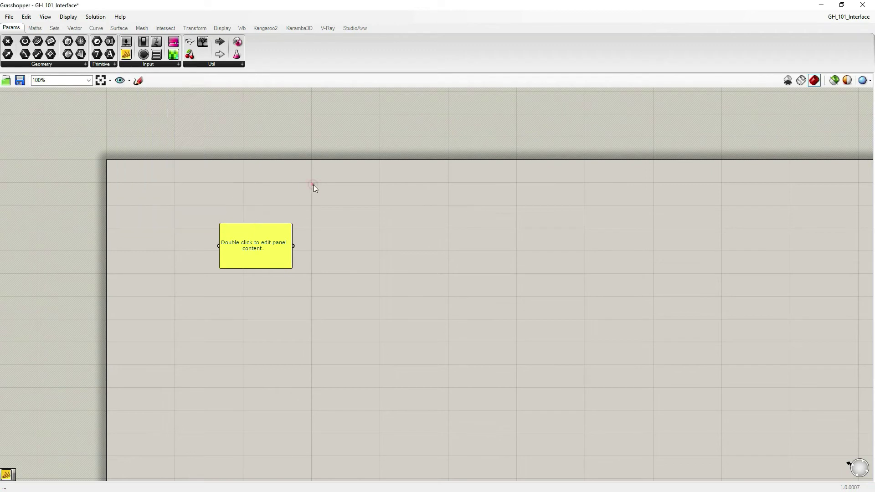
drag(269, 246, 266, 249)
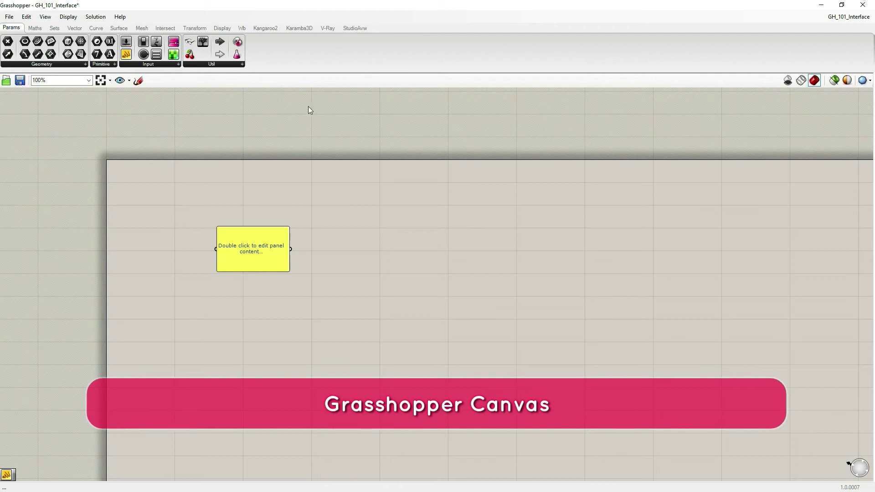
Step: Glance at the Maths tab, return to Params, and move the yellow Panel up-left, then deselect it
click(34, 28)
click(13, 28)
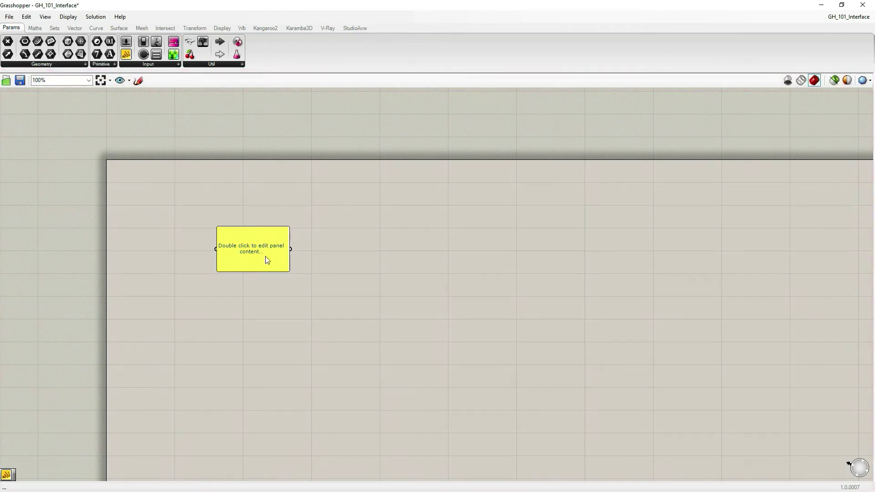
drag(262, 245, 236, 215)
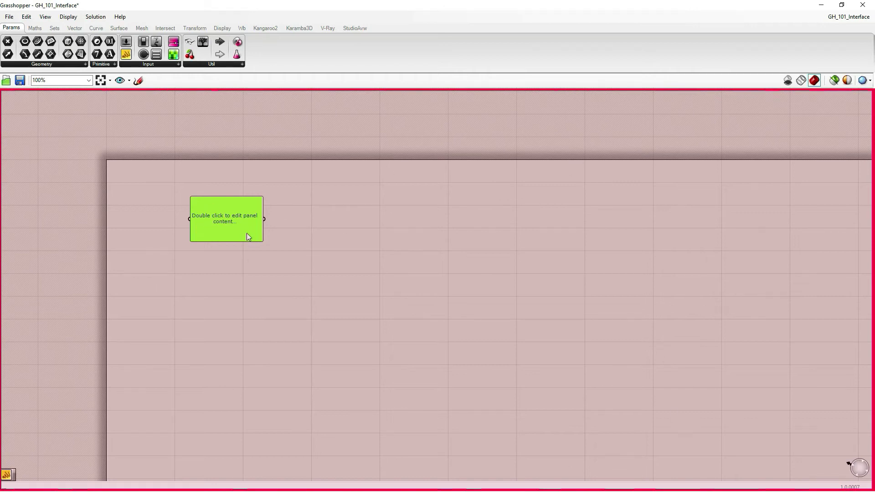
mouse_move(242, 230)
mouse_down()
mouse_move(211, 230)
mouse_move(229, 227)
mouse_up()
click(239, 273)
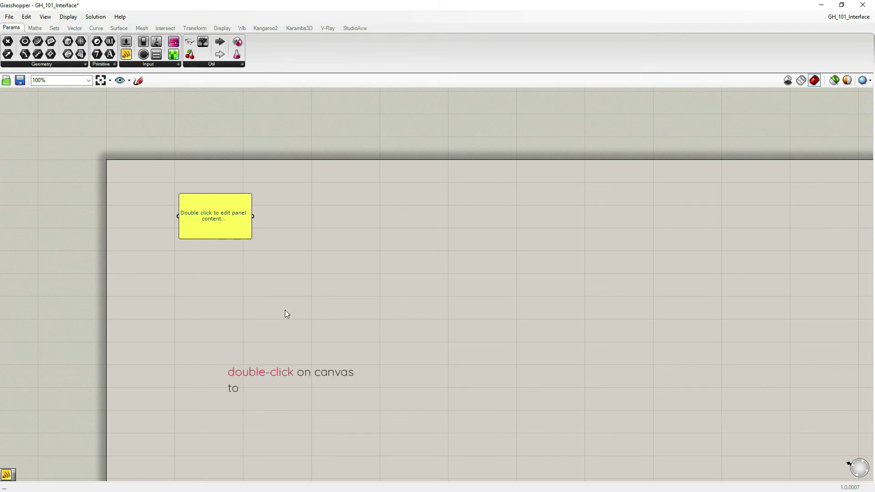
Step: Search 'construct' on the canvas and place Construct Point just right of the yellow Panel
double_click(285, 310)
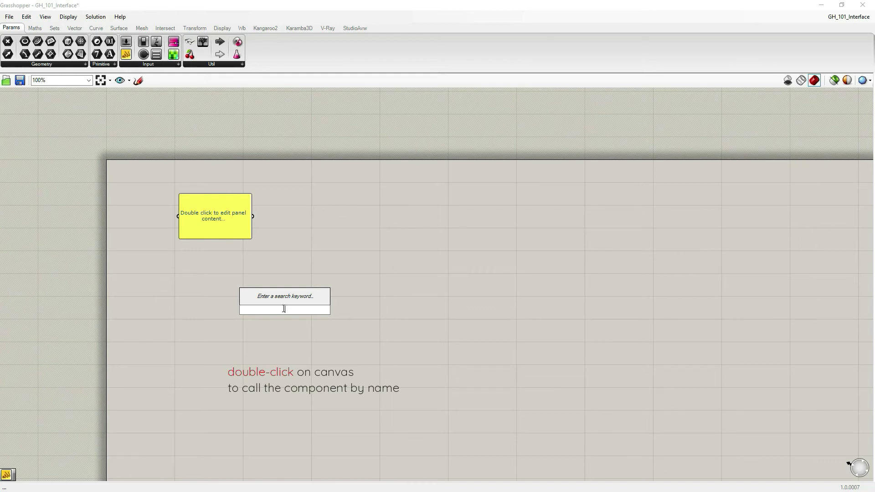
text(point)
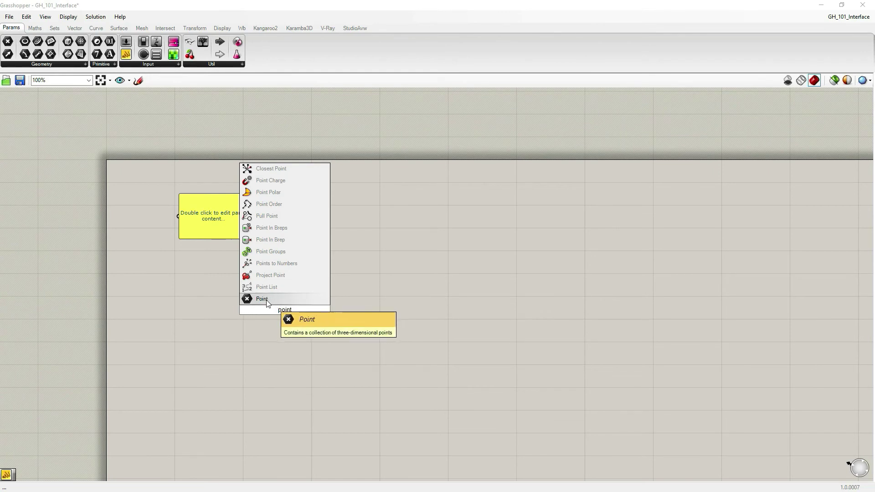
key(BackSpace)
key(BackSpace)
key(BackSpace)
key(BackSpace)
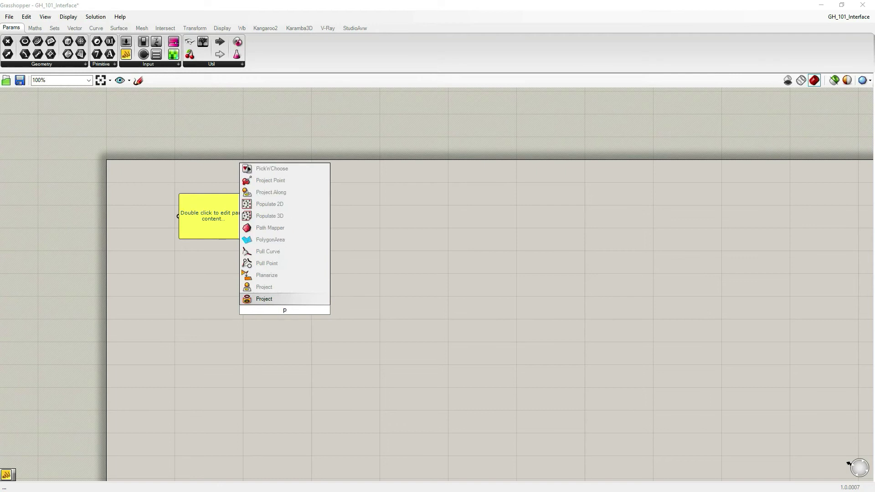
key(BackSpace)
text(c)
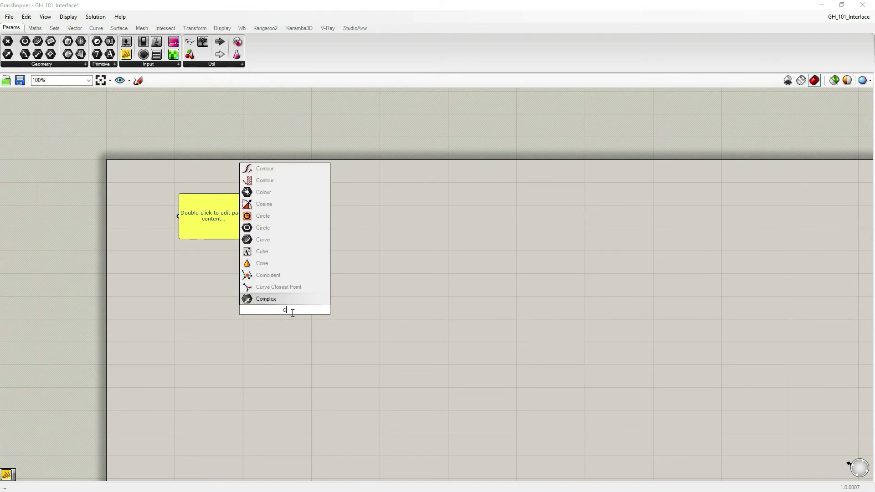
text(onstruct)
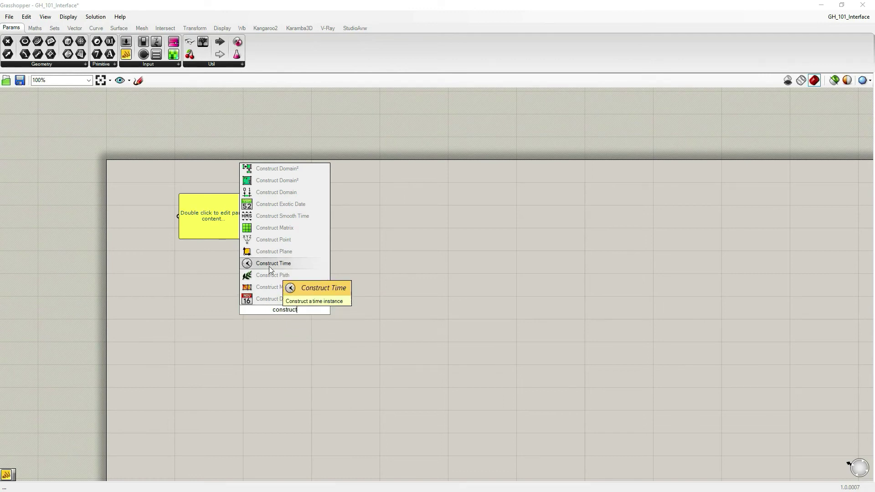
click(260, 241)
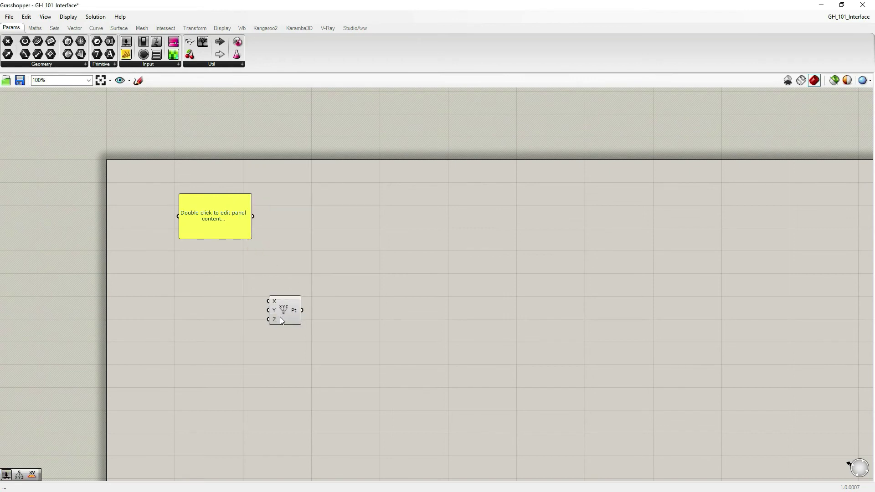
drag(282, 322, 314, 216)
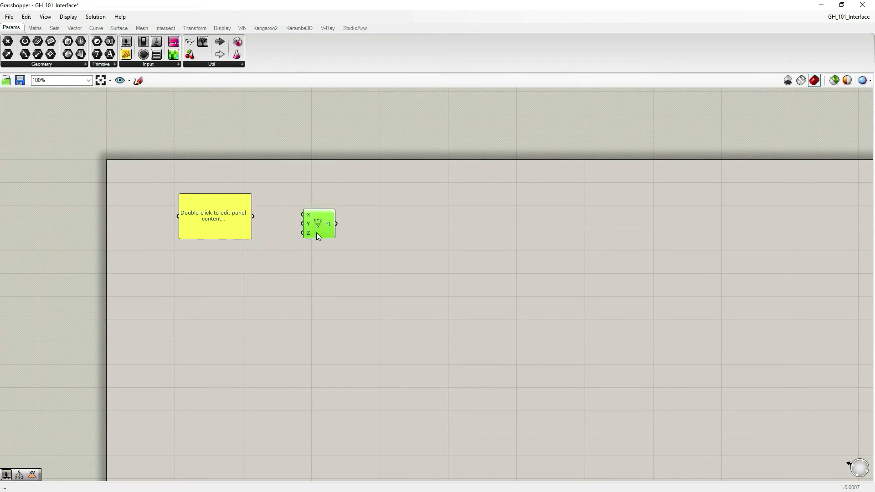
Step: Reopen the canvas component search and dismiss it without adding anything
double_click(242, 321)
click(242, 321)
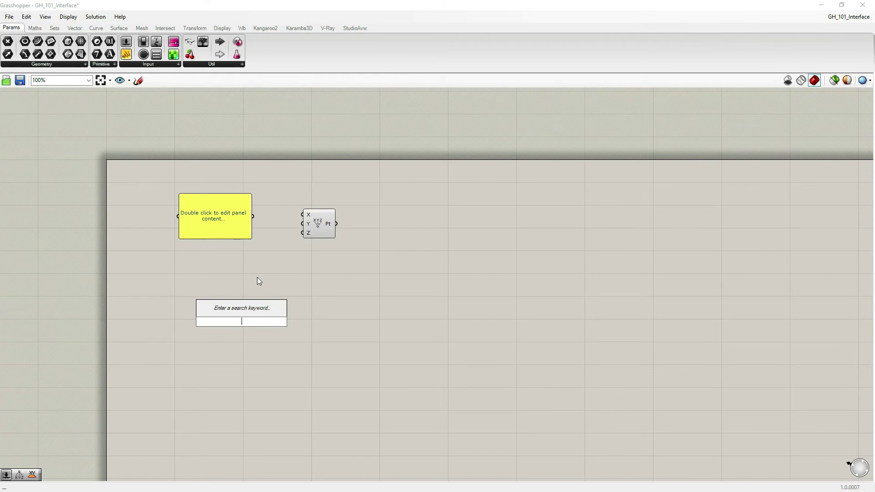
key(Escape)
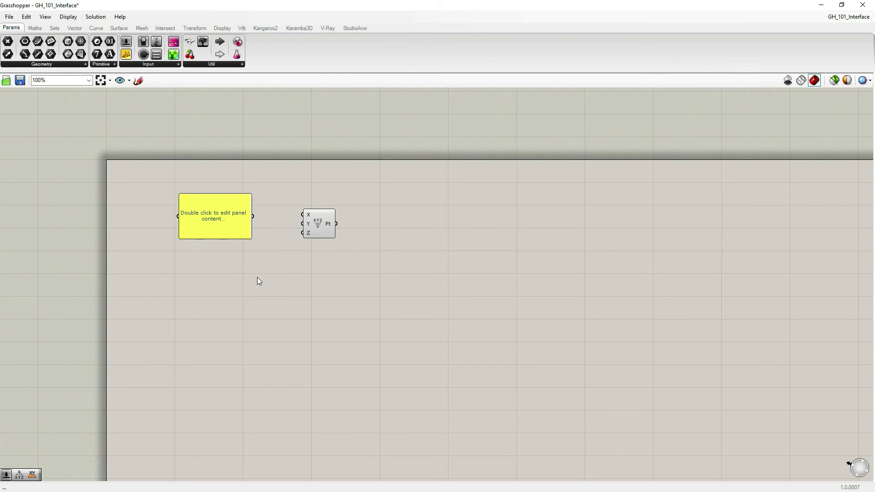
right_click(252, 293)
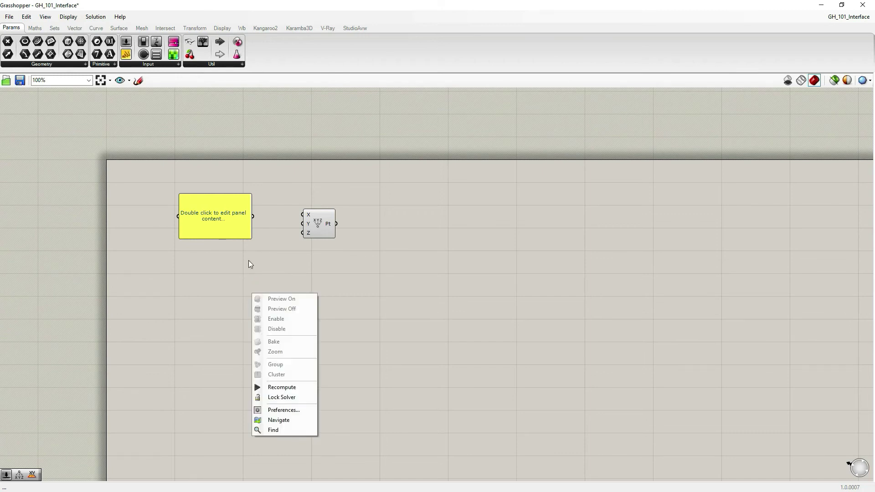
right_click(248, 261)
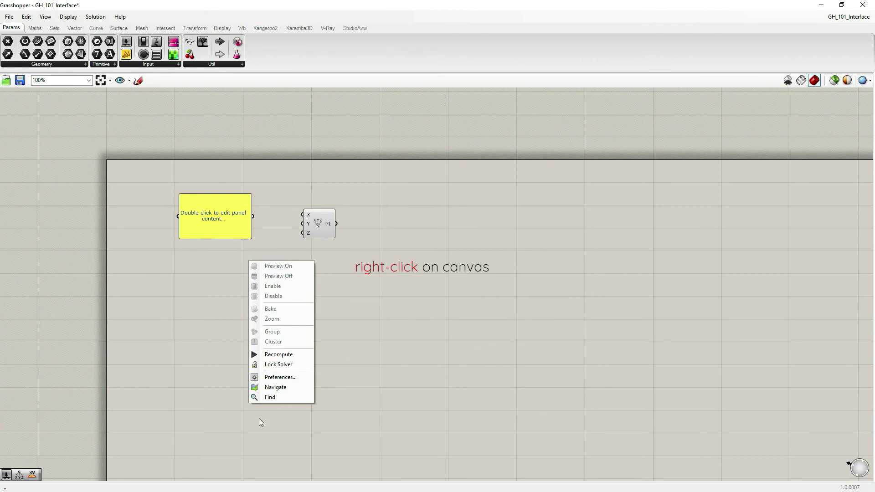
click(275, 398)
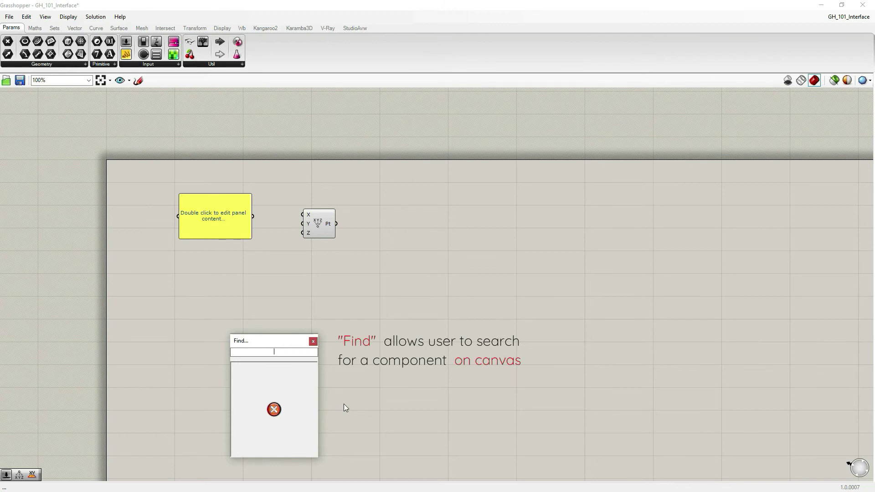
text(pa)
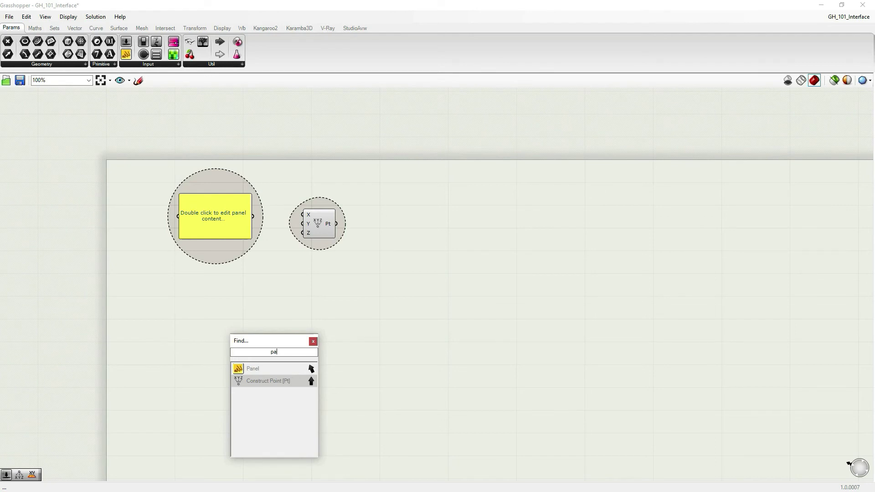
text(nel)
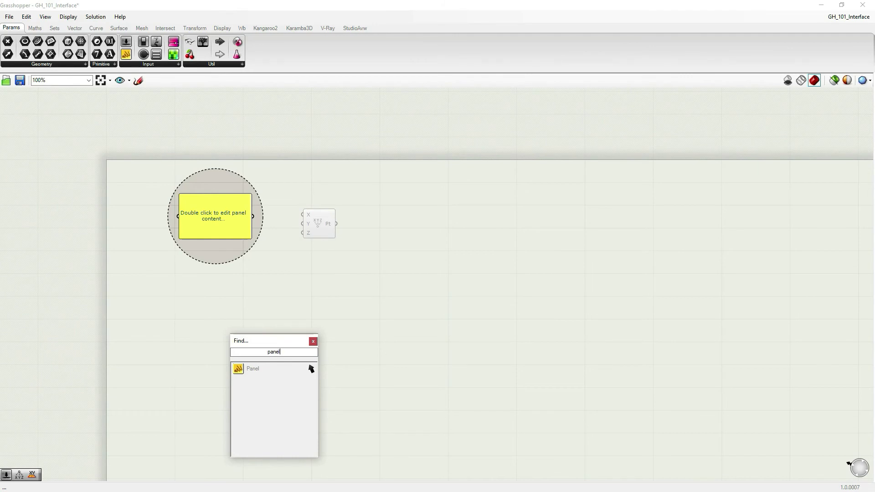
double_click(215, 223)
key(Escape)
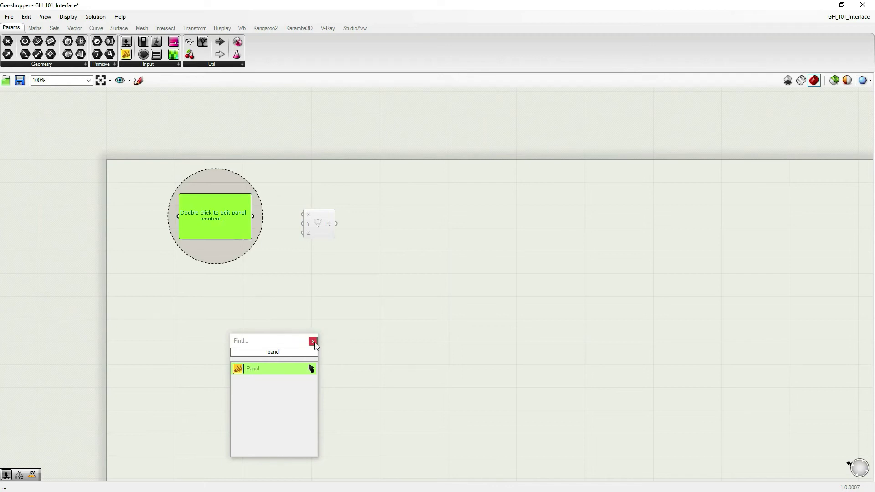
Step: Close the search, deselect the Panel, and switch to the third, unnamed open document
click(314, 342)
click(268, 301)
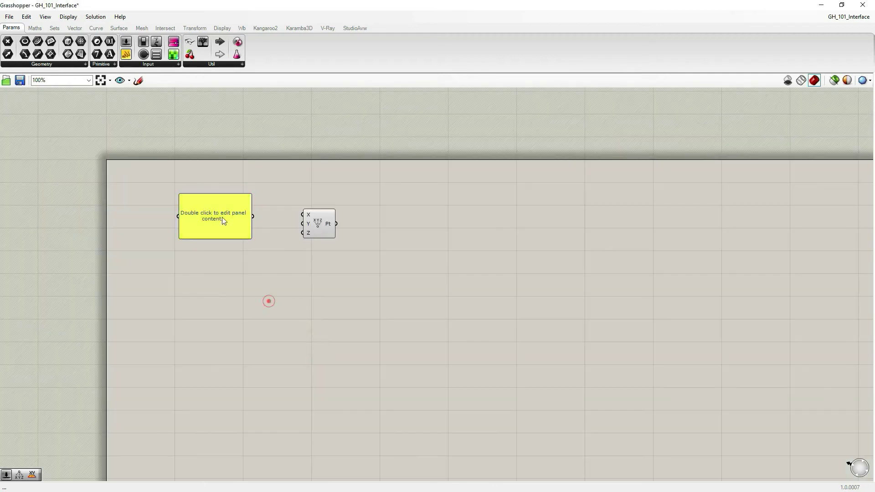
click(835, 19)
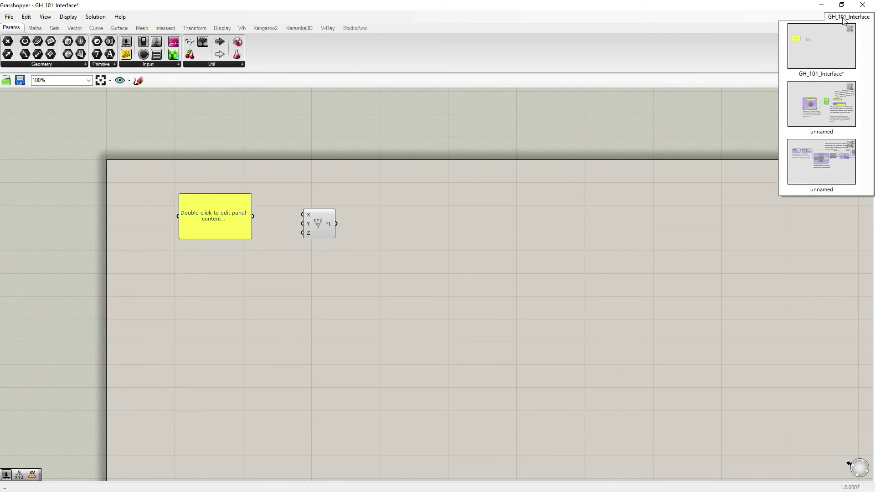
click(830, 168)
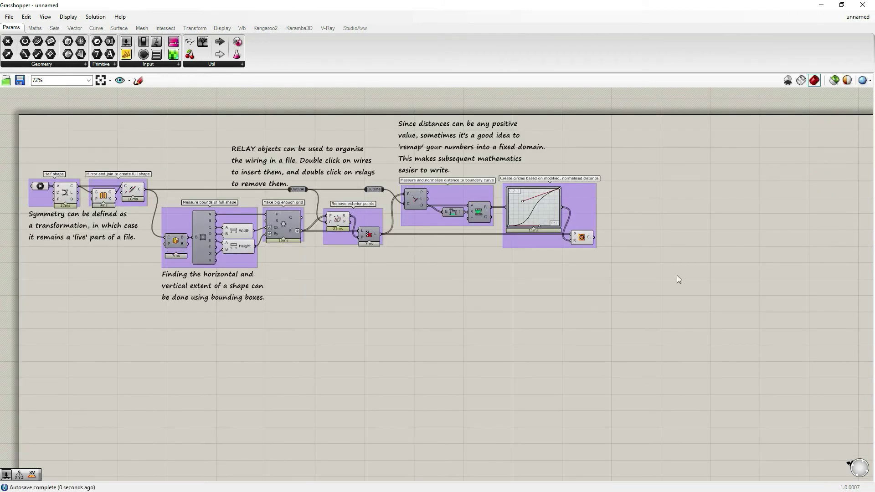
Step: Use the canvas Find to search for 'box' among the existing components
right_click(382, 333)
click(403, 470)
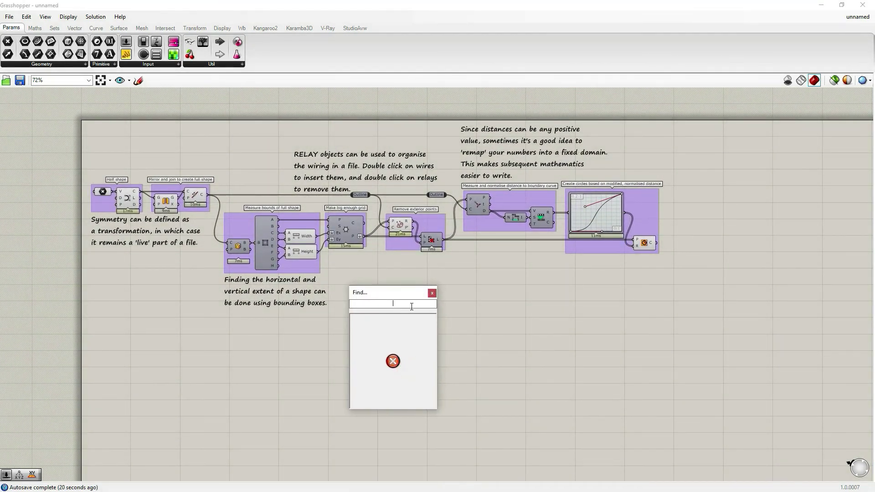
text(bo)
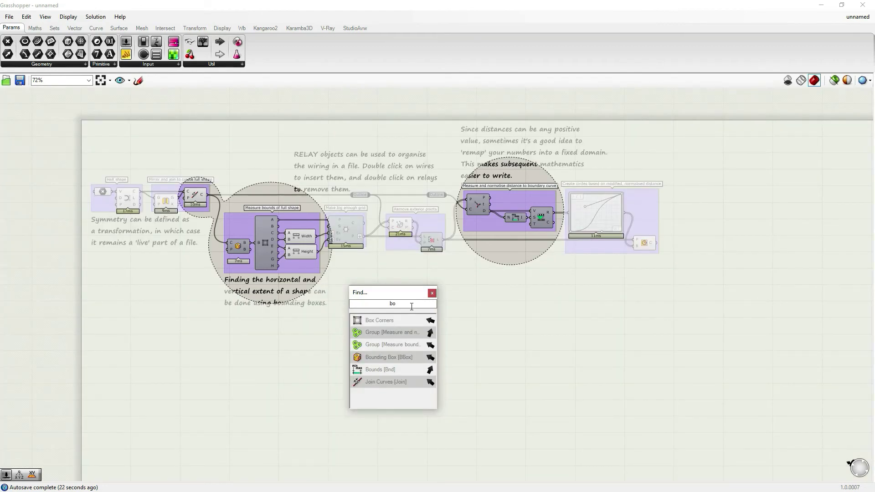
key(BackSpace)
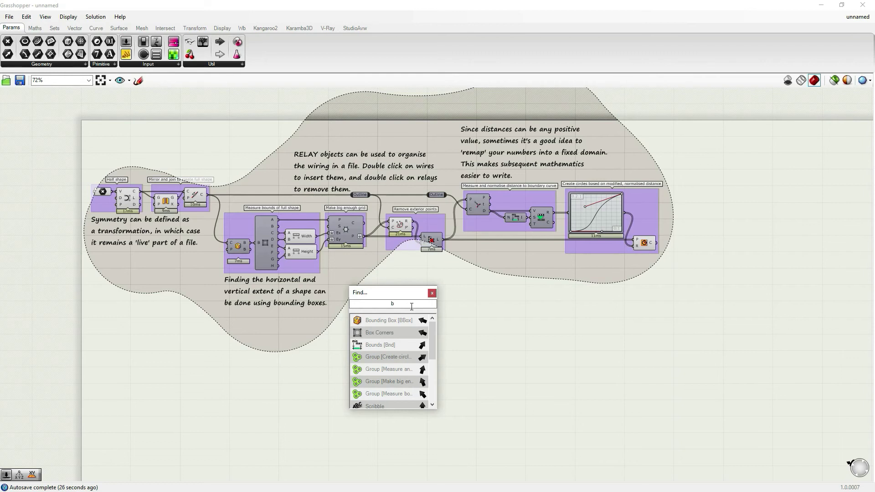
text(o)
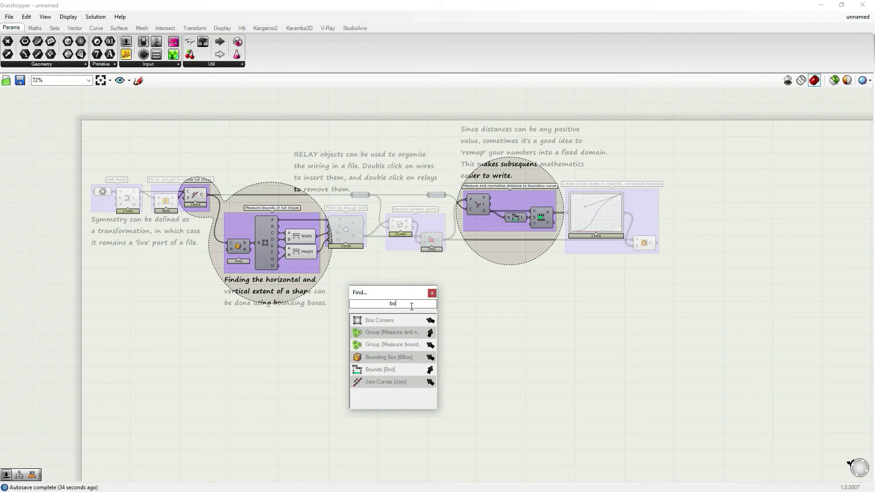
text(x)
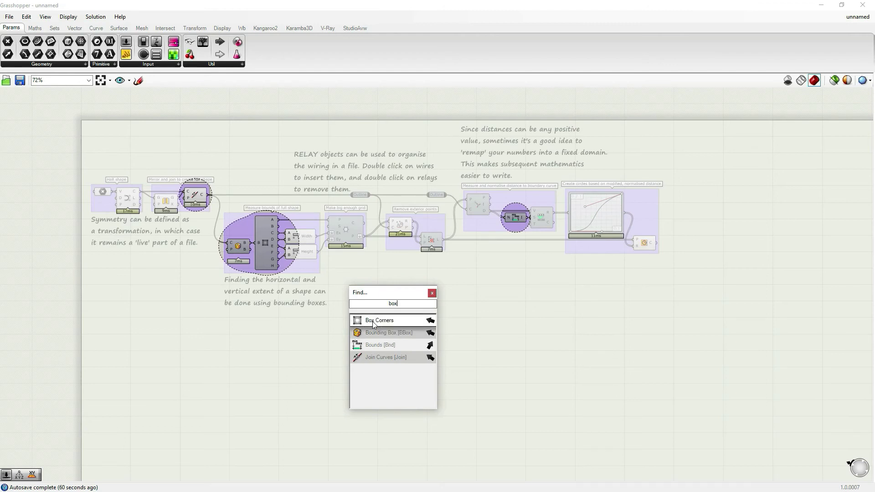
Step: Switch back to GH_101_Interface, pan the view, and bring up the radial canvas menu
click(432, 294)
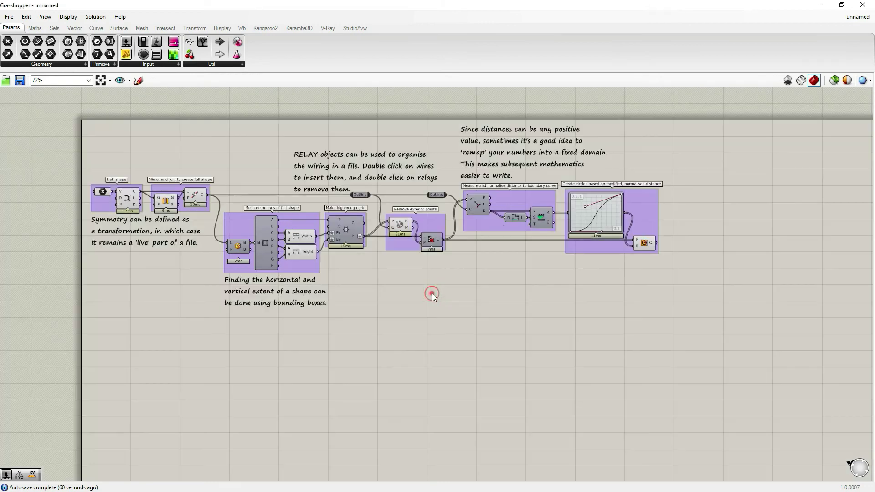
click(862, 17)
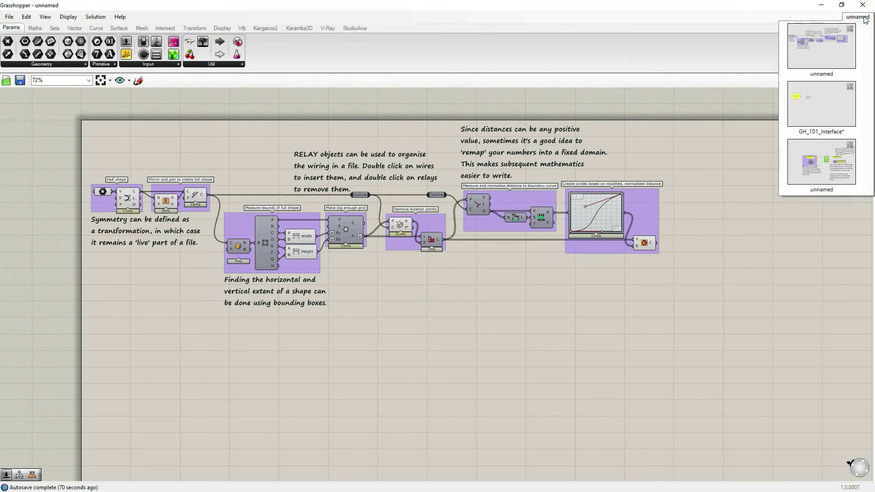
click(825, 111)
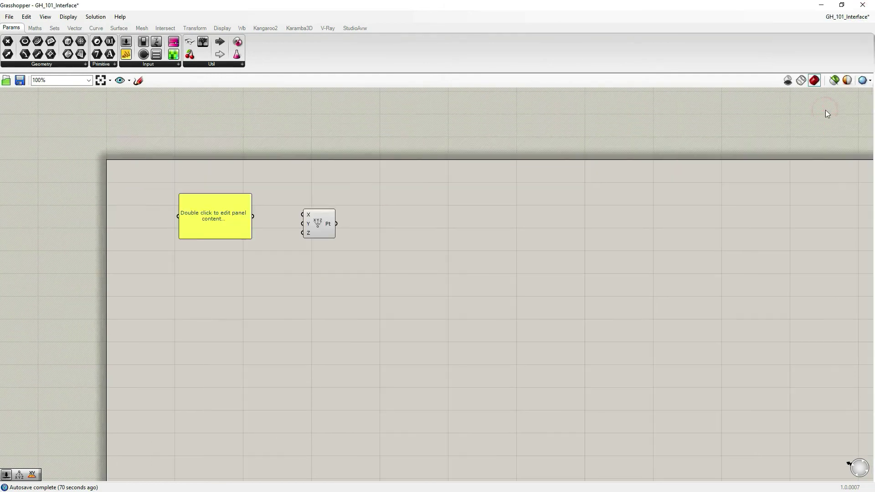
right_drag(418, 231, 447, 263)
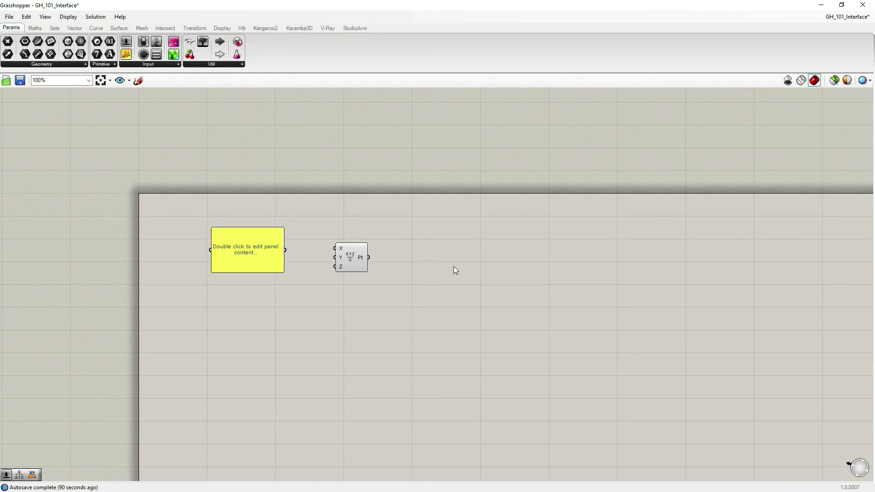
middle_click(441, 250)
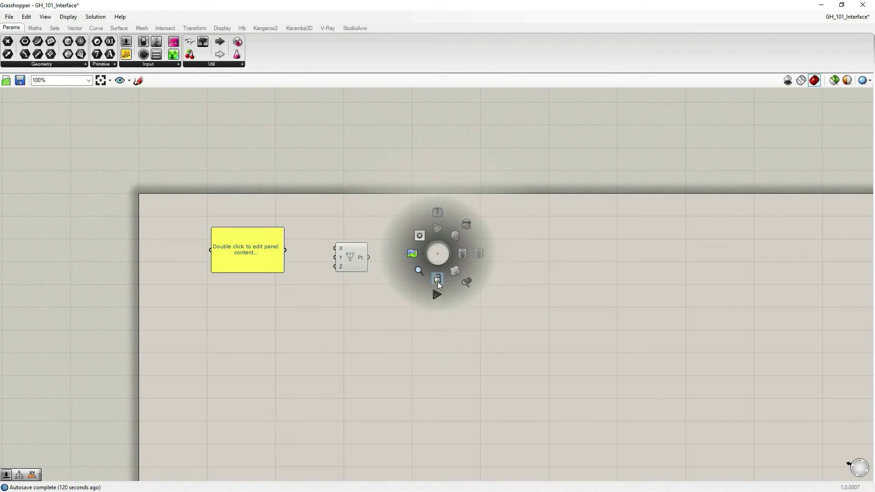
mouse_move(437, 280)
Step: Close the radial menu, select the Construct Point component, and show then dismiss its radial menu
click(550, 269)
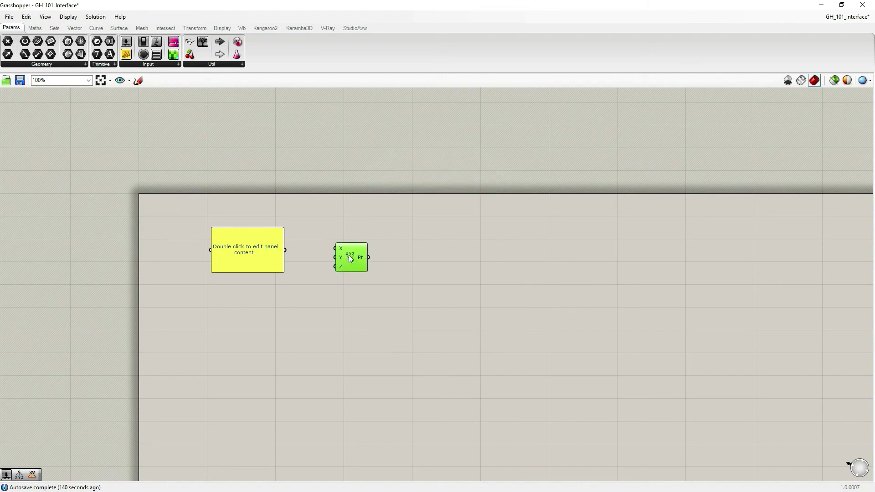
drag(375, 238, 327, 275)
middle_click(351, 254)
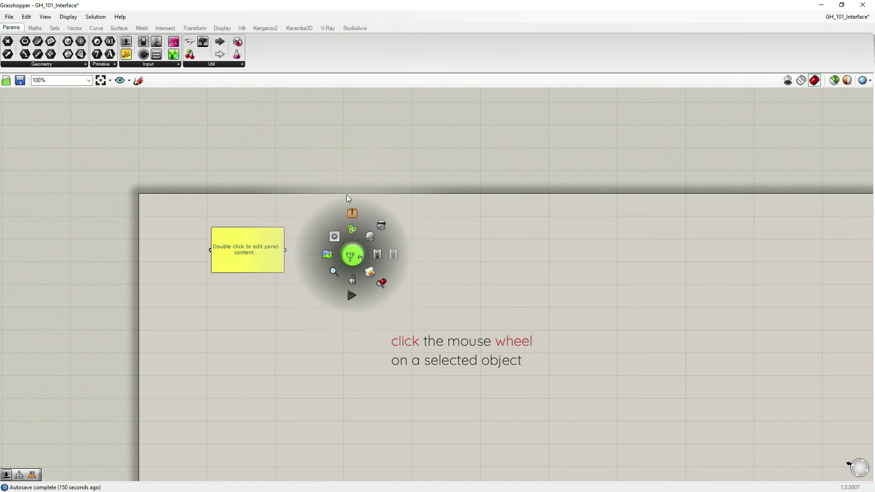
click(376, 323)
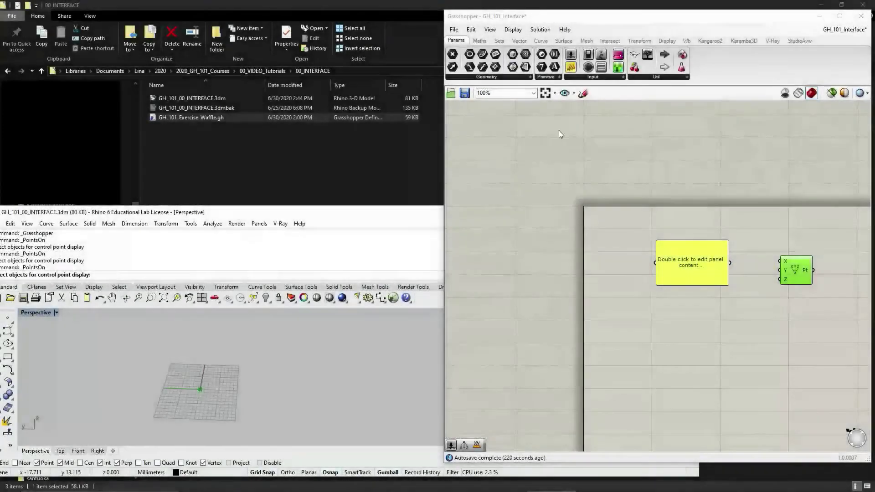
click(558, 142)
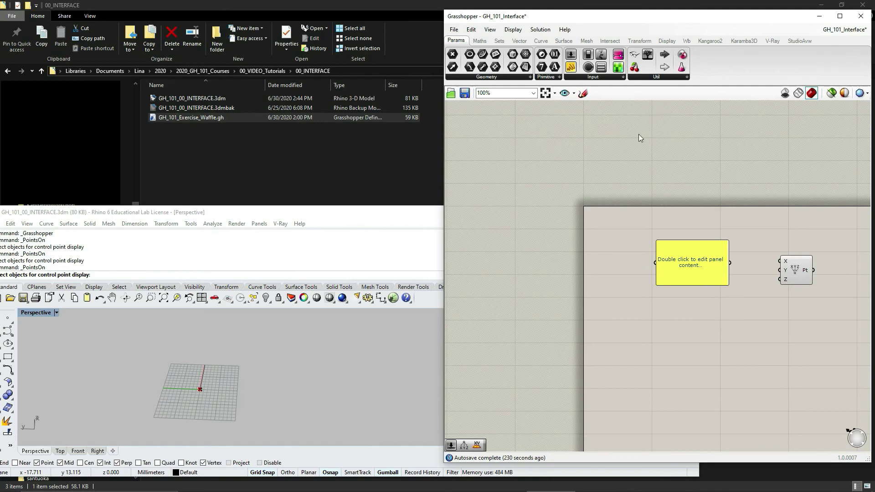
click(455, 30)
click(455, 30)
click(455, 31)
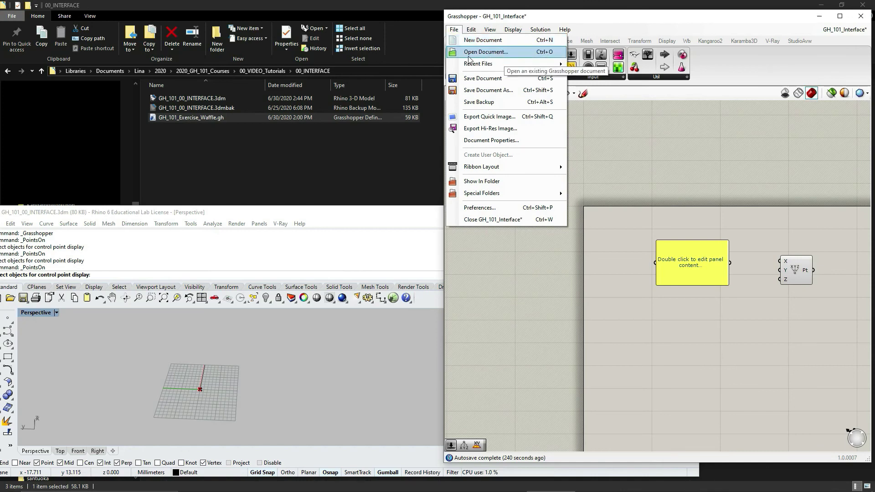
click(487, 65)
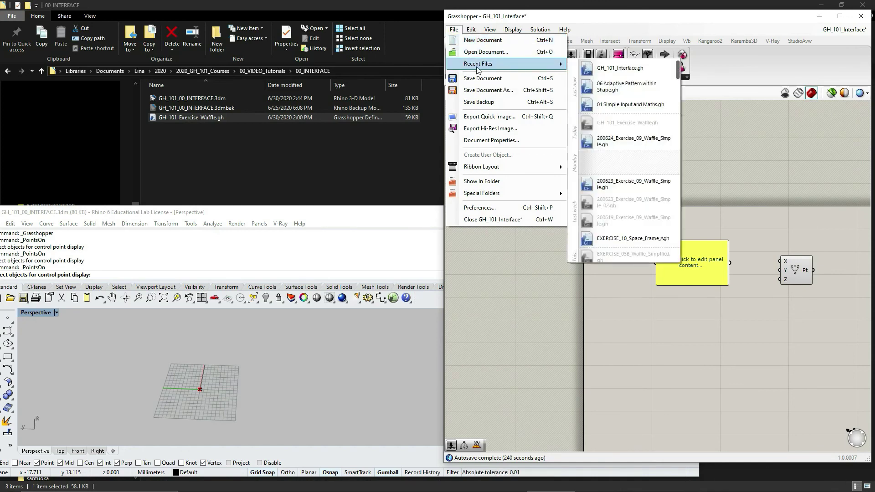
click(488, 277)
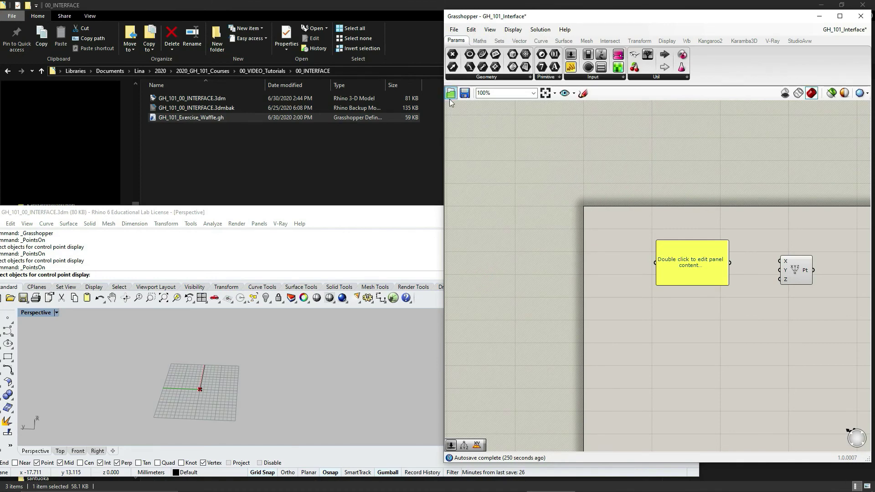
Step: Drag GH_101_Exercise_Waffle.gh onto the canvas, preview Insert and Cluster Files, and drop on Examine Files
click(200, 119)
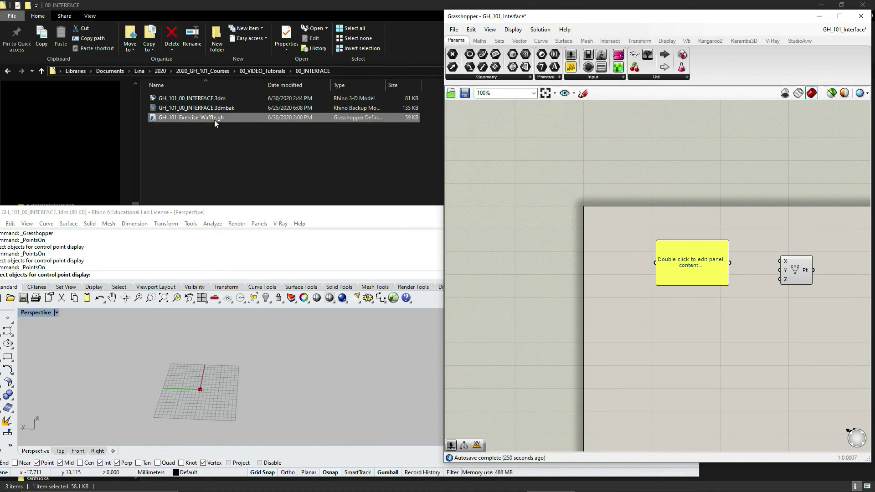
drag(172, 119, 453, 124)
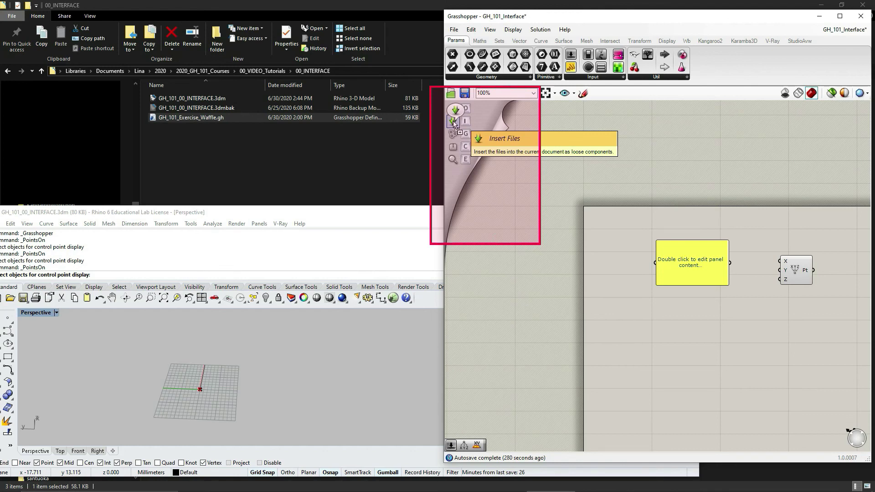
drag(454, 124, 454, 124)
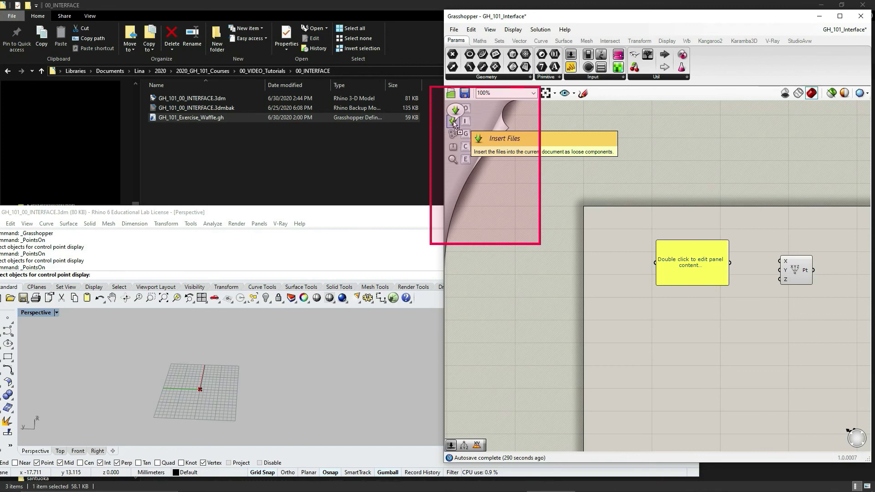
drag(454, 124, 456, 152)
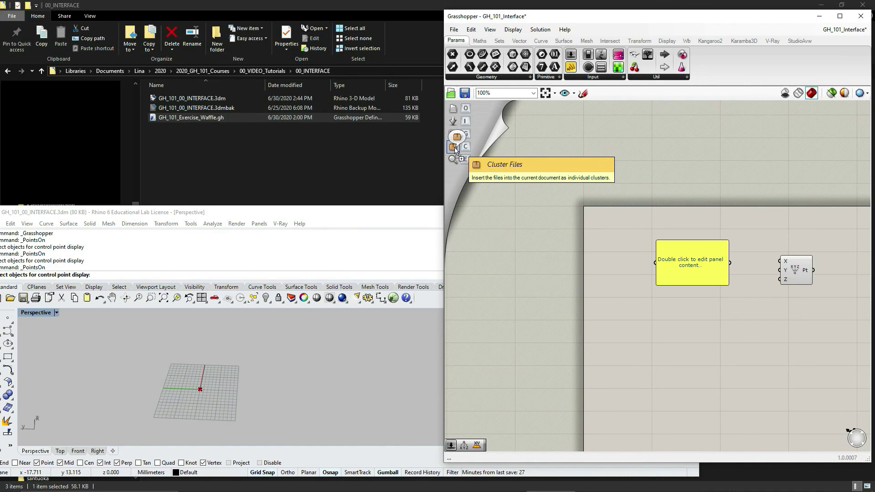
drag(455, 151, 454, 160)
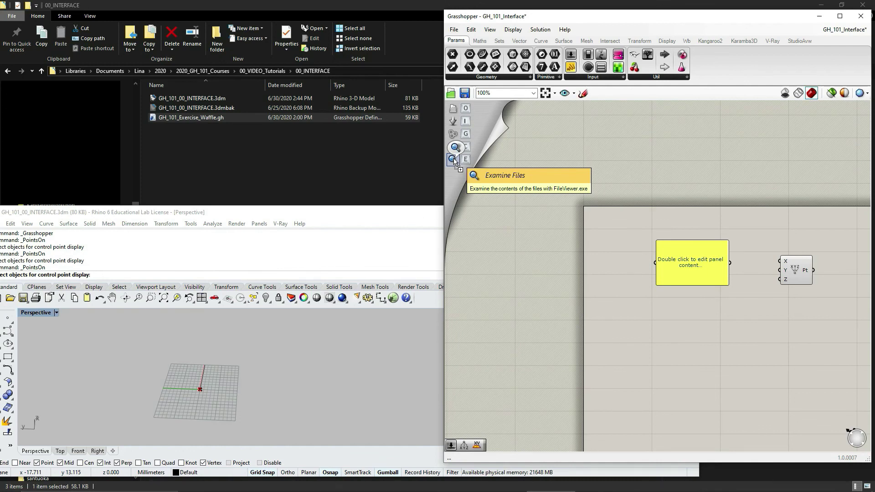
drag(454, 161, 453, 159)
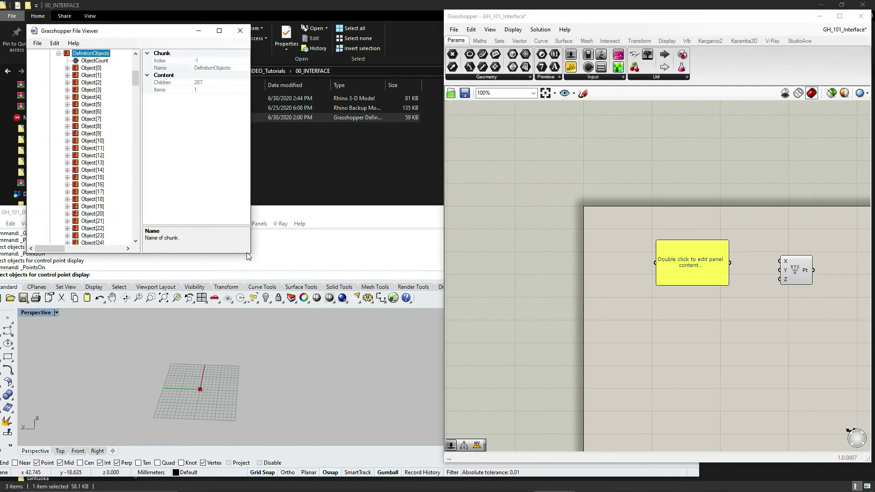
Step: Widen the File Viewer, inspect Object[9] and Object[0], close it, then drag the waffle file back in
drag(251, 253, 272, 332)
click(89, 135)
drag(165, 93, 163, 73)
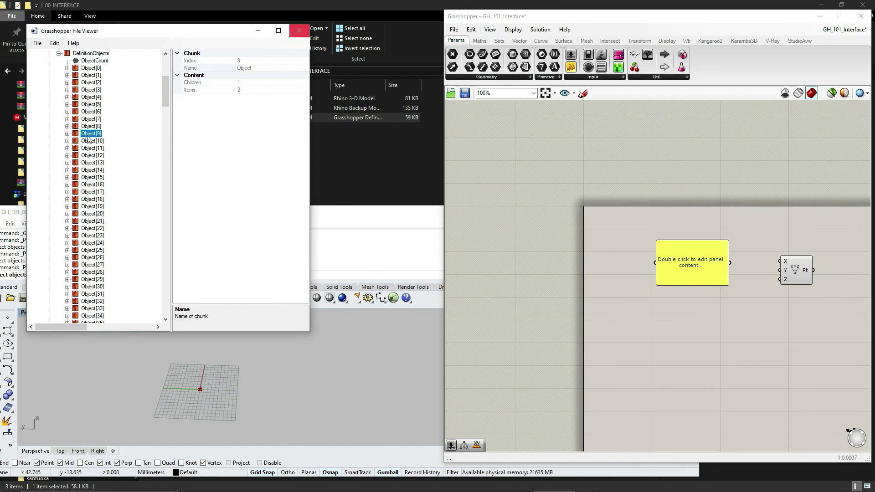
click(67, 67)
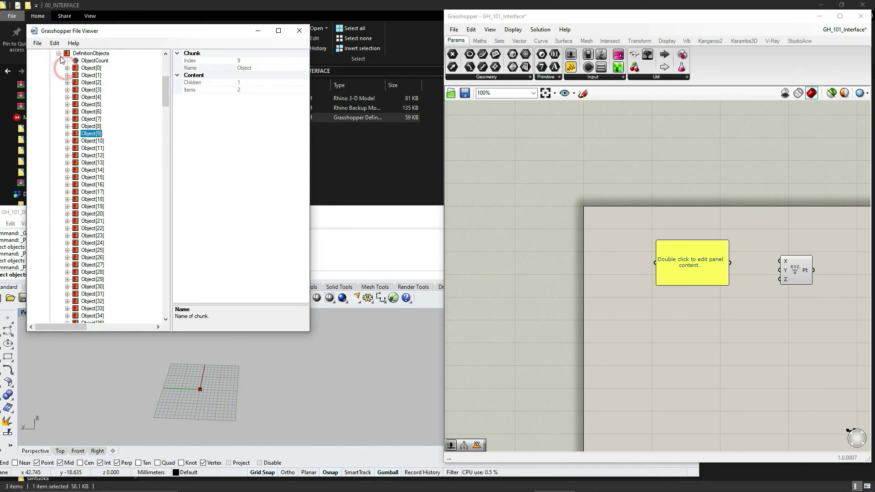
click(58, 54)
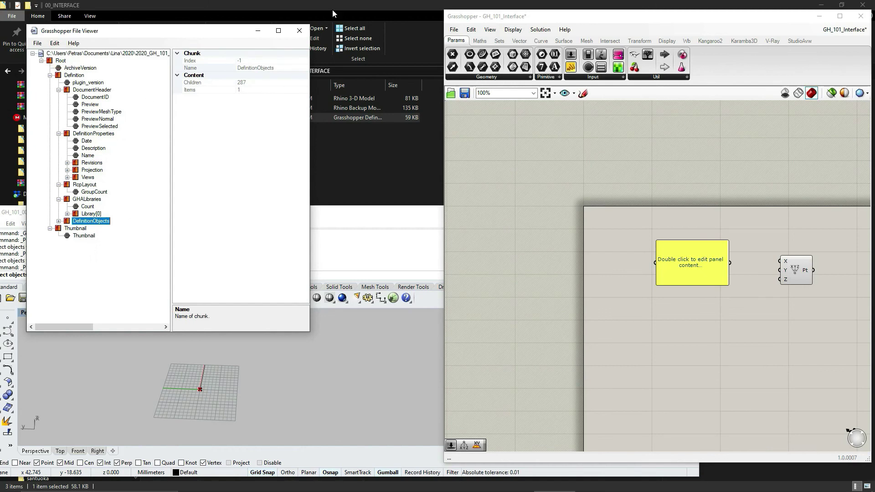
click(300, 31)
drag(193, 119, 453, 139)
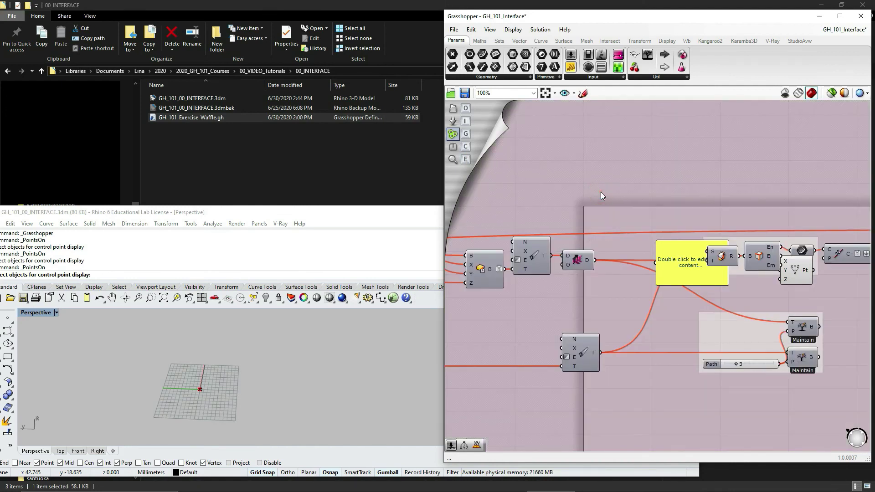
Step: Zoom out and reposition the inserted waffle group slightly up and left on the canvas
scroll(600, 192, down, 10)
scroll(668, 268, down, 2)
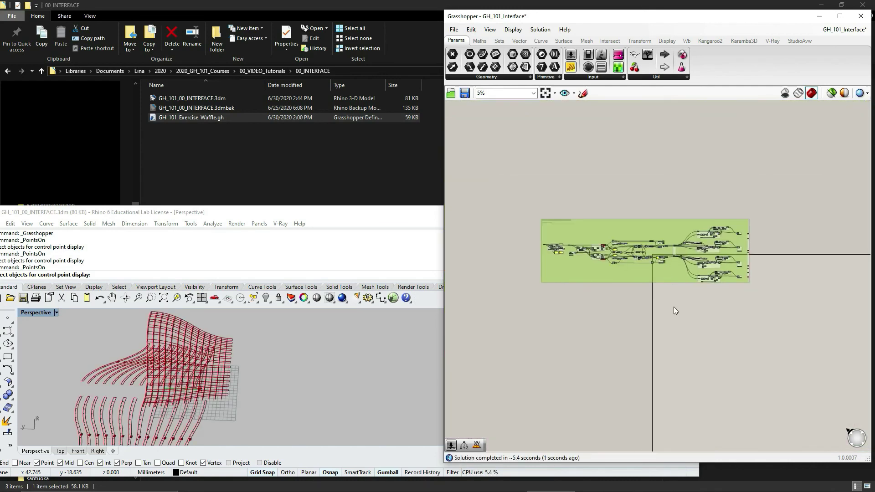
drag(668, 279, 781, 247)
right_drag(781, 244, 683, 184)
scroll(682, 183, up, 2)
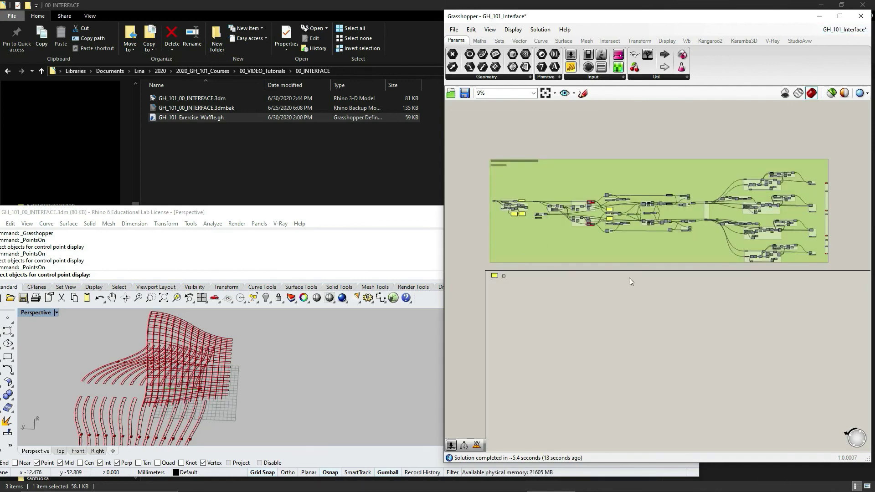
mouse_move(621, 250)
right_down()
mouse_move(617, 242)
mouse_move(633, 236)
mouse_move(609, 255)
mouse_move(619, 249)
right_up()
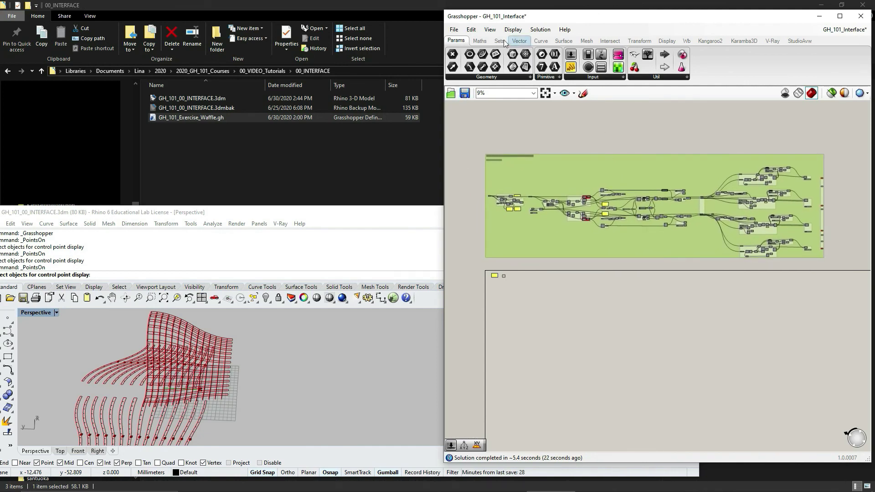
click(470, 30)
Step: Undo the last group move, then window-select the whole waffle group and delete it
click(485, 40)
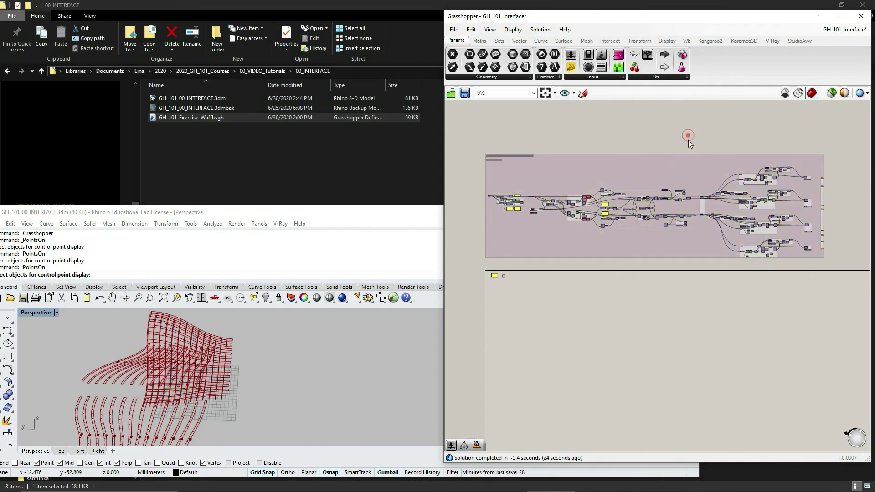
drag(852, 135, 474, 267)
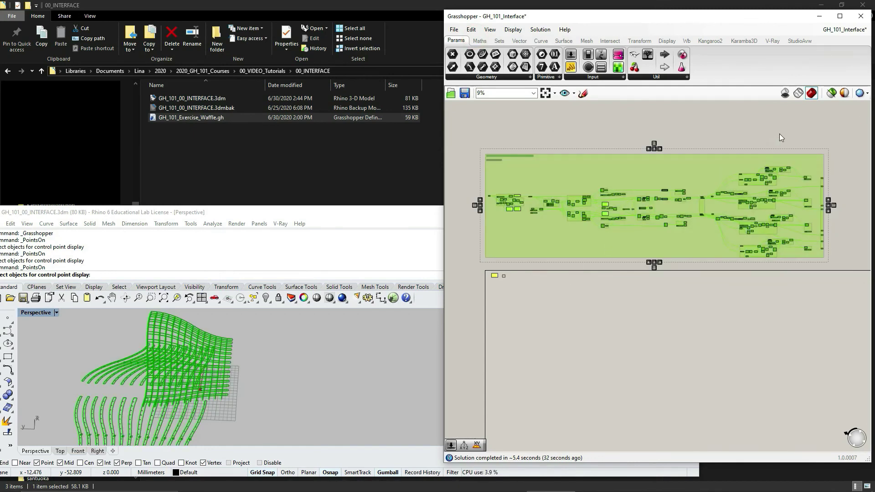
click(834, 137)
drag(854, 130, 474, 267)
key(Delete)
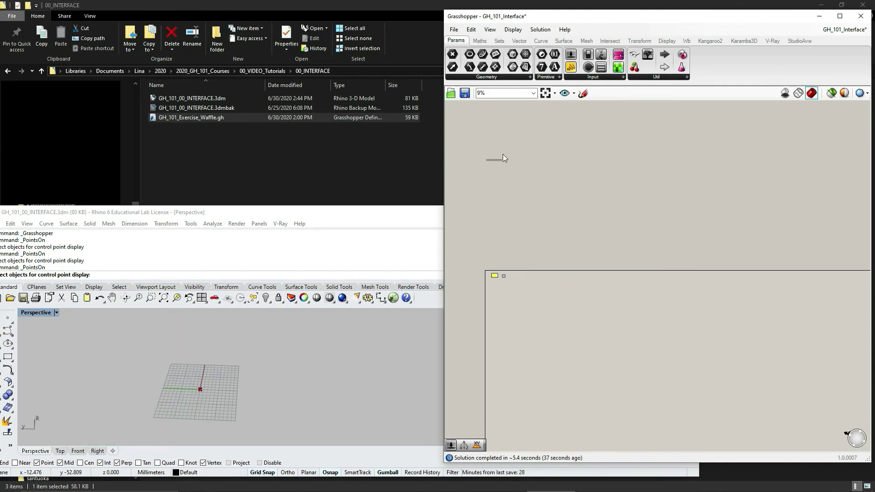
Step: Click on the canvas and zoom back in around the remaining Panel and Construct Point
click(530, 135)
click(490, 160)
scroll(560, 186, down, 2)
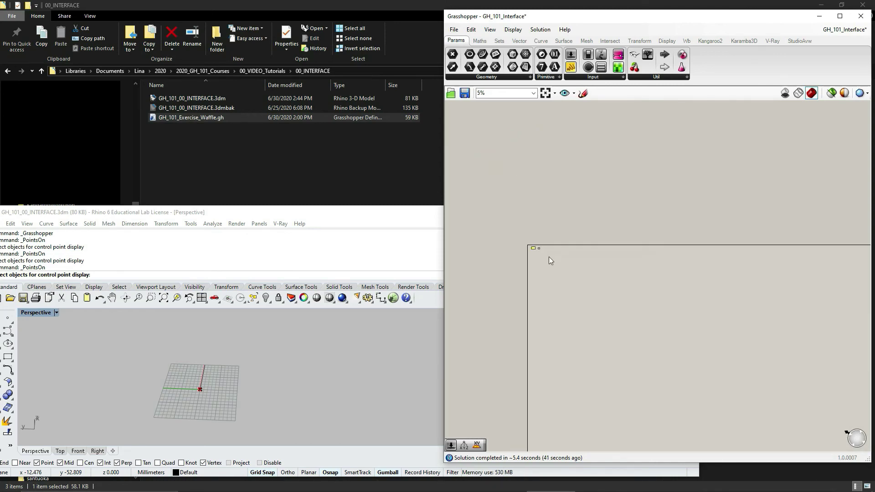
scroll(544, 251, up, 5)
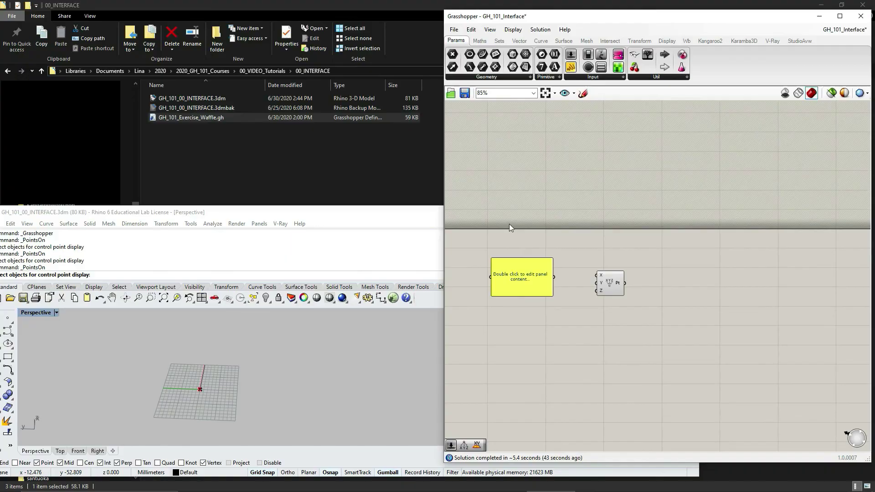